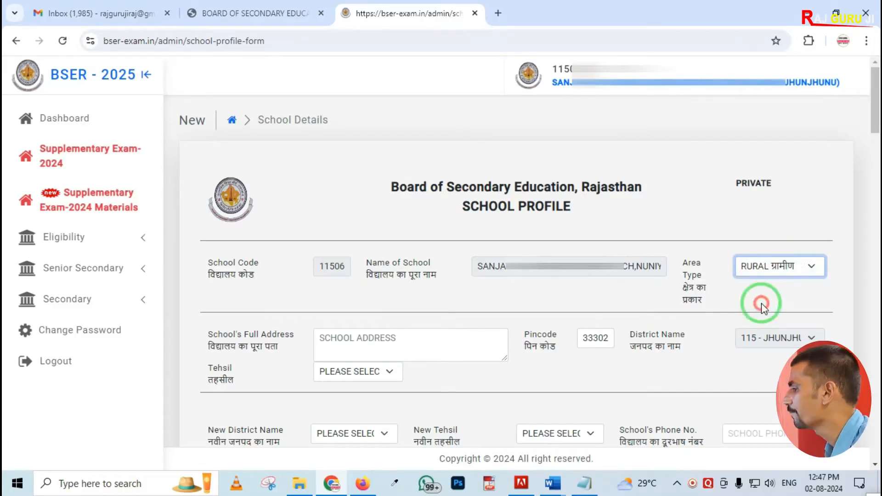
# - Set the Tehsil field below the school's address to CHIRAWA
pyautogui.moveTo(290, 315)
pyautogui.mouseDown()
pyautogui.moveTo(360, 367)
pyautogui.moveTo(430, 374)
pyautogui.mouseUp()
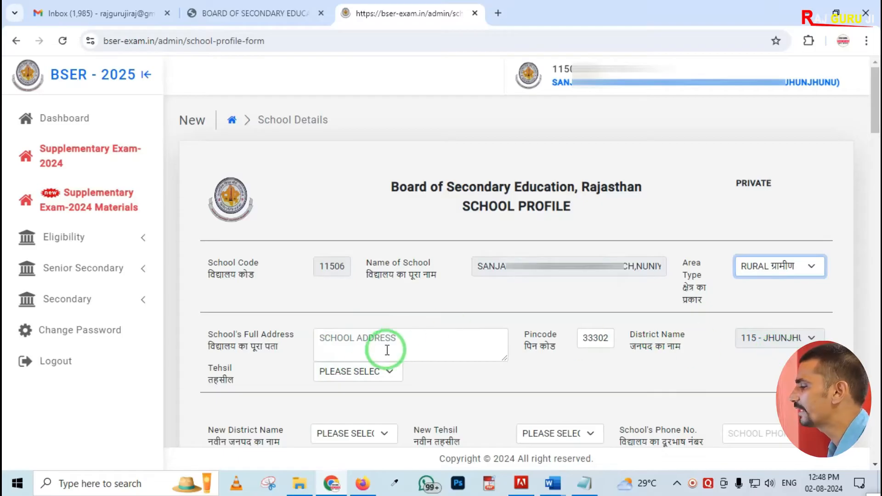
pyautogui.click(372, 373)
pyautogui.click(344, 287)
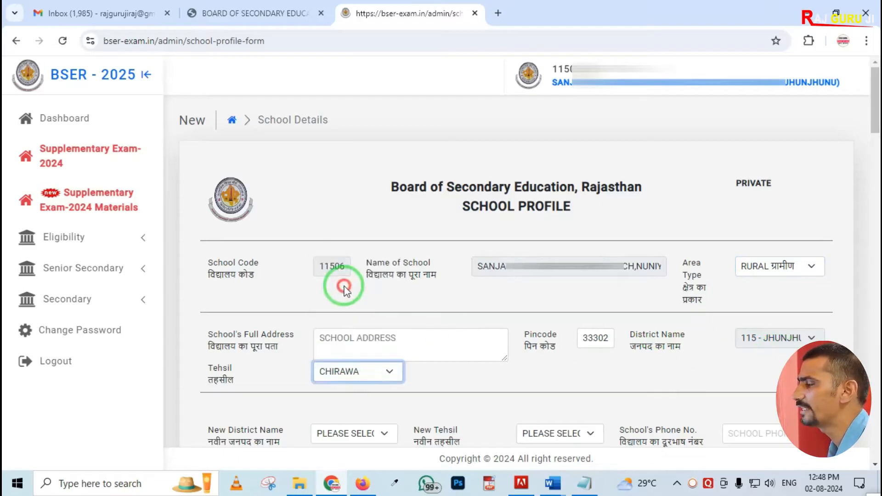
# - Set the New District Name to 115 - JHUNJHUNU and the New Tehsil to CHIRAWA
pyautogui.scroll(-3, 307, 321)
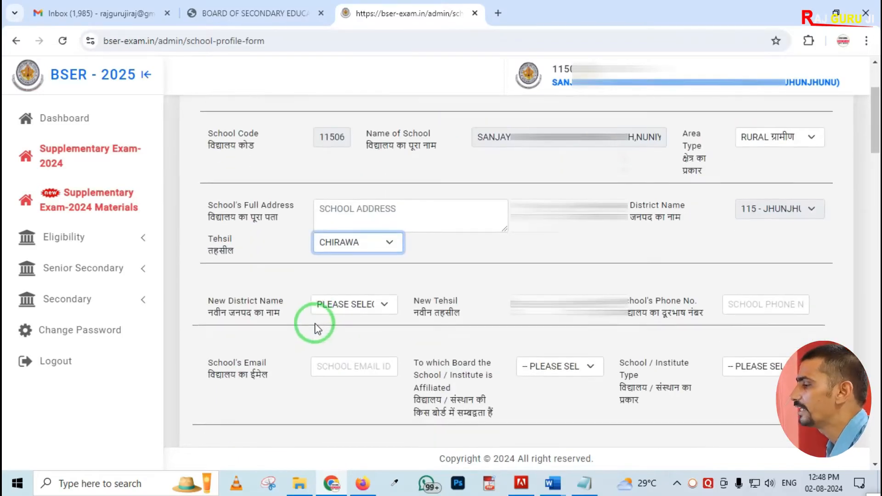
pyautogui.moveTo(194, 286)
pyautogui.mouseDown()
pyautogui.moveTo(236, 321)
pyautogui.moveTo(286, 324)
pyautogui.mouseUp()
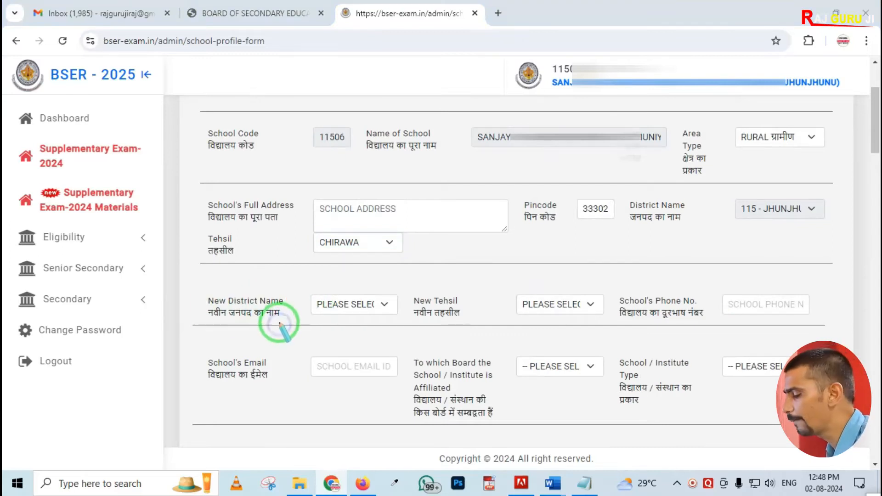
pyautogui.press('Escape')
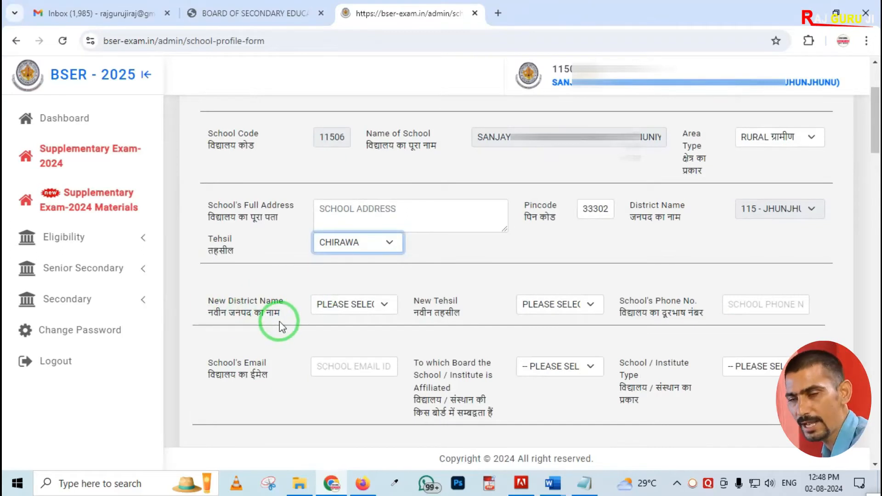
pyautogui.click(374, 303)
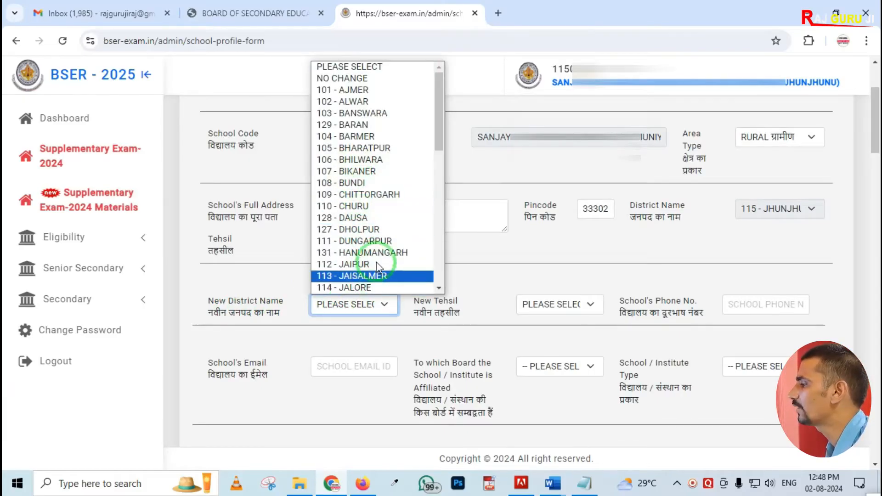
pyautogui.scroll(-3, 371, 262)
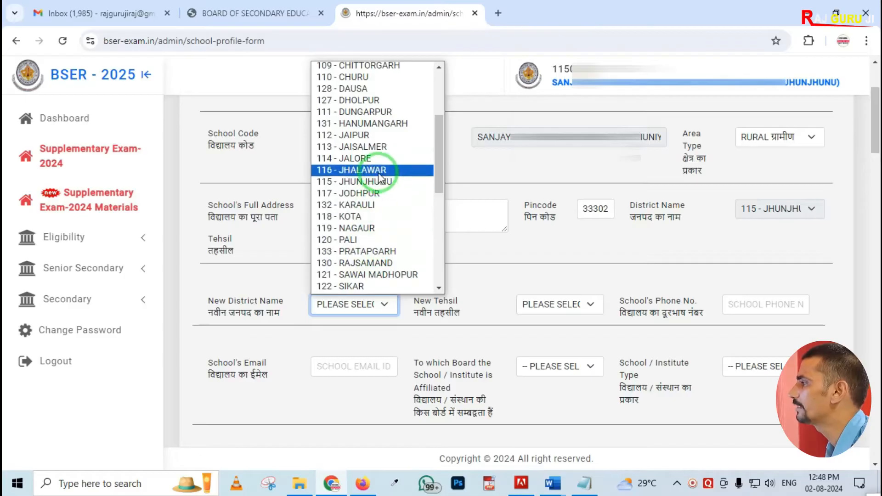
pyautogui.click(371, 188)
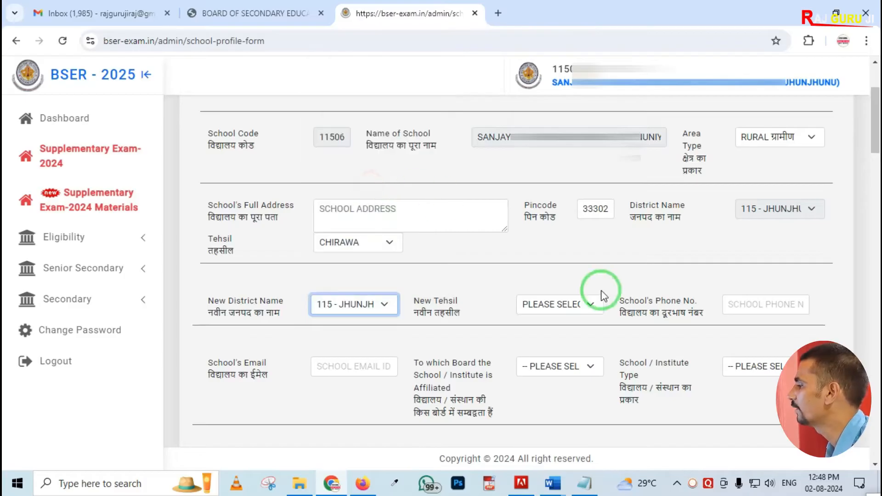
pyautogui.click(567, 308)
pyautogui.click(557, 344)
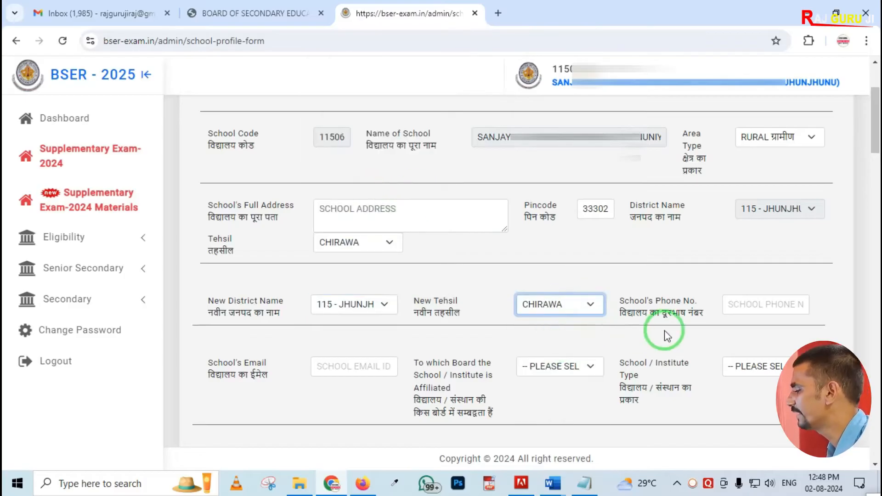
# - Set the school's affiliated board to मा.शि.बो.राज and the School / Institute Type to निजी
pyautogui.moveTo(710, 285)
pyautogui.mouseDown()
pyautogui.moveTo(732, 322)
pyautogui.moveTo(780, 327)
pyautogui.mouseUp()
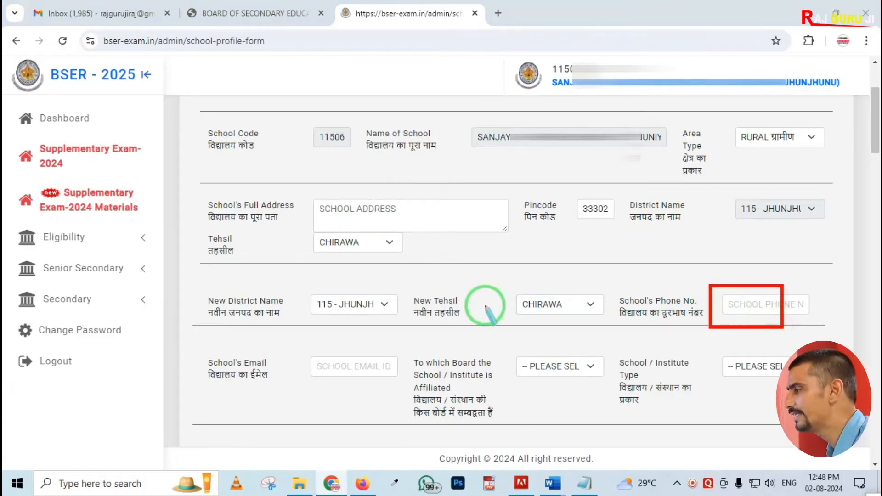
pyautogui.scroll(-3, 327, 314)
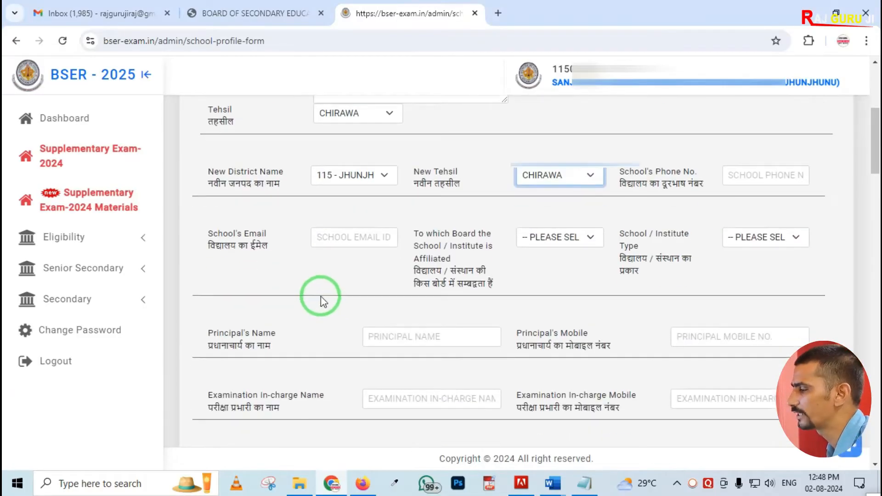
pyautogui.moveTo(296, 219)
pyautogui.mouseDown()
pyautogui.moveTo(335, 265)
pyautogui.moveTo(382, 271)
pyautogui.mouseUp()
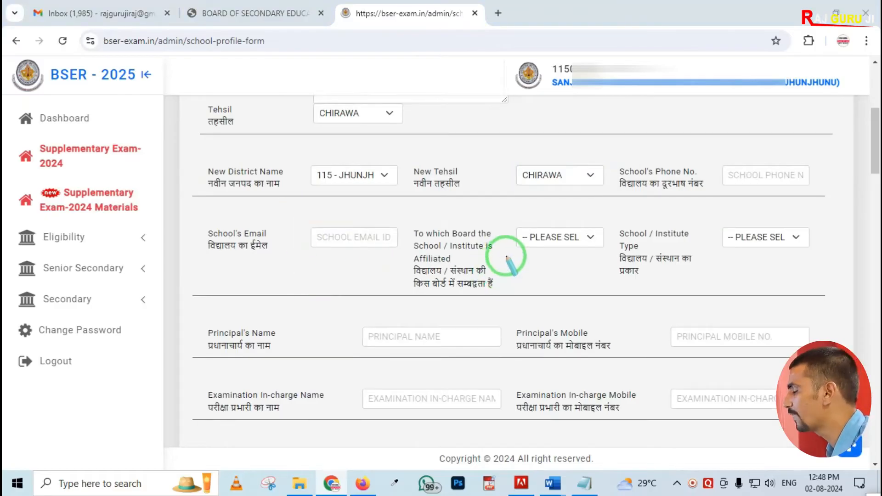
pyautogui.click(551, 242)
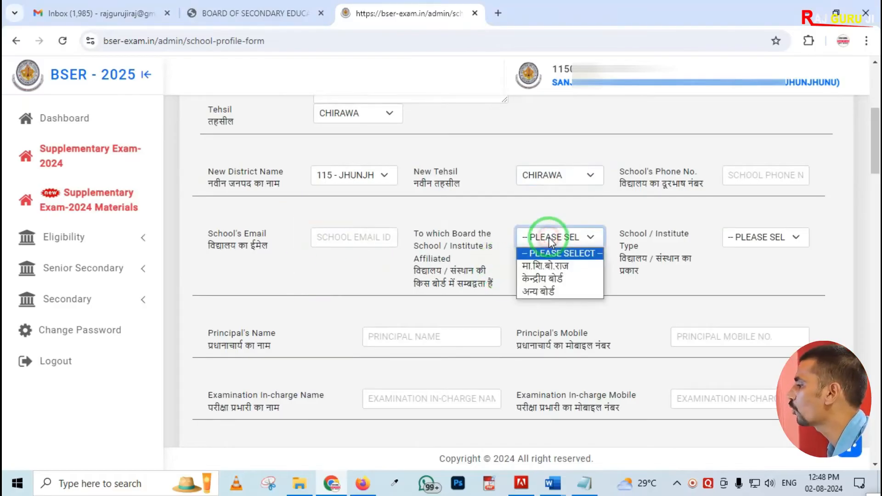
pyautogui.click(539, 269)
pyautogui.click(760, 238)
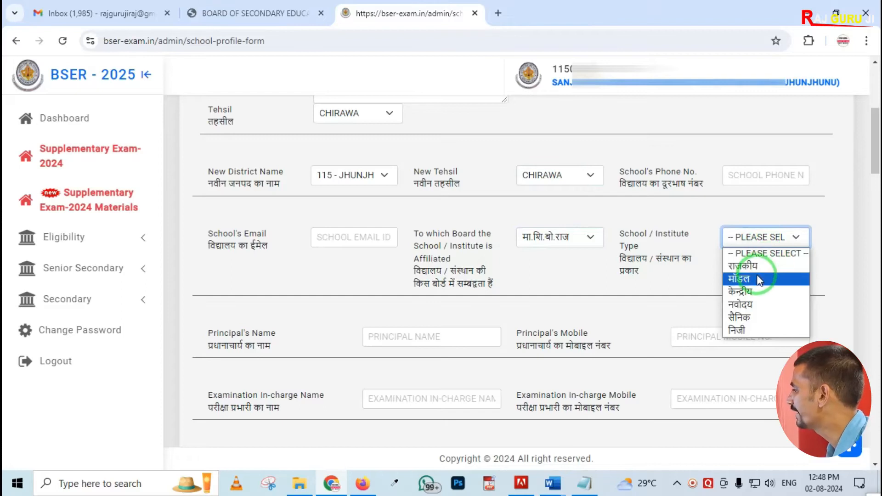
pyautogui.click(739, 329)
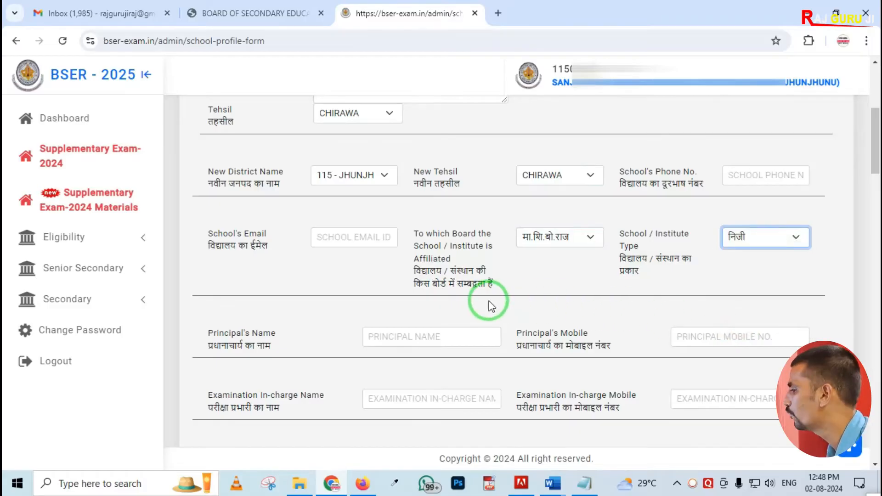
# - Examine the principal and examination in-charge name and mobile fields, and the Year of Affiliation to Board rows
pyautogui.scroll(-3, 340, 317)
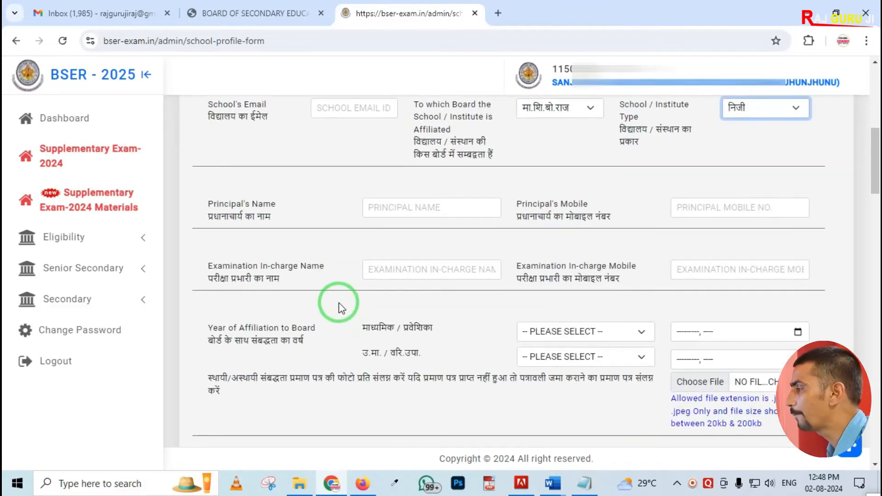
pyautogui.moveTo(346, 186)
pyautogui.mouseDown()
pyautogui.moveTo(358, 205)
pyautogui.moveTo(505, 234)
pyautogui.mouseUp()
pyautogui.moveTo(684, 187); pyautogui.dragTo(809, 247)
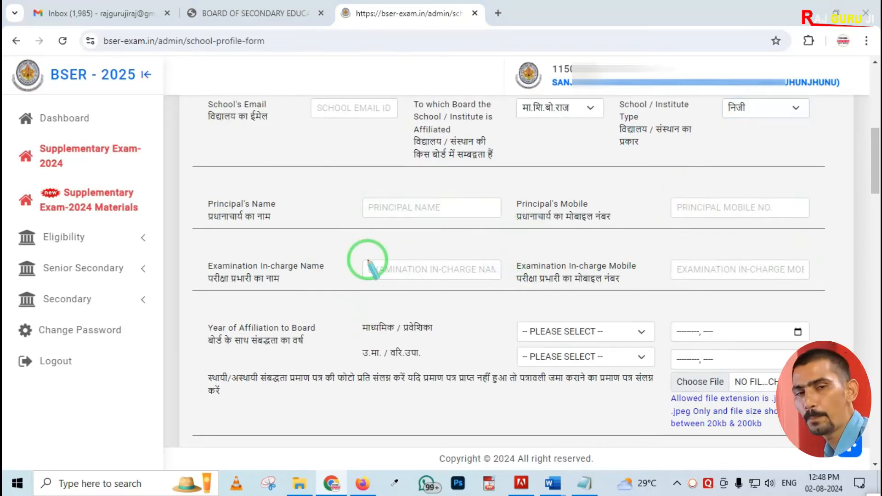
pyautogui.moveTo(358, 246); pyautogui.dragTo(473, 298)
pyautogui.moveTo(658, 240); pyautogui.dragTo(799, 309)
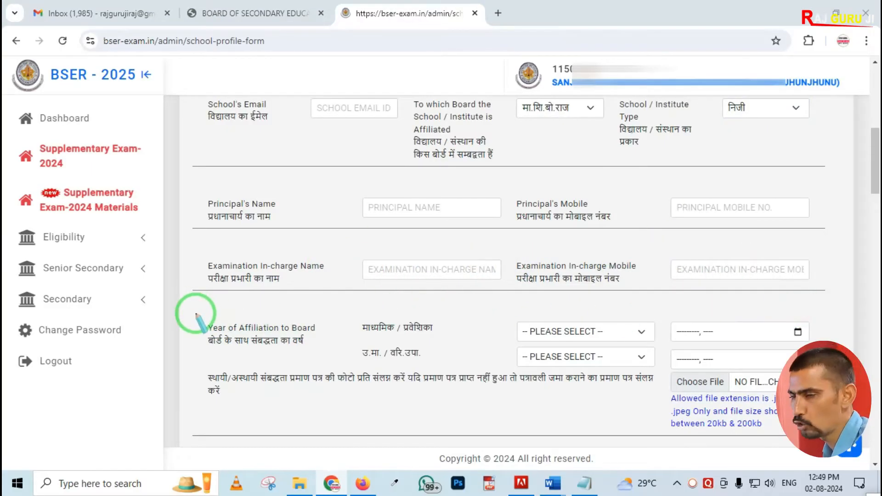
pyautogui.moveTo(192, 302)
pyautogui.mouseDown()
pyautogui.moveTo(244, 356)
pyautogui.moveTo(363, 370)
pyautogui.mouseUp()
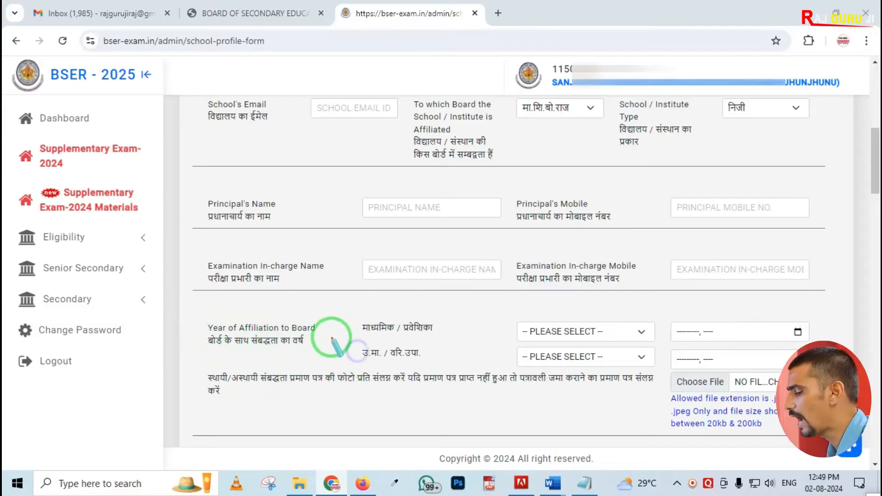
pyautogui.press('Escape')
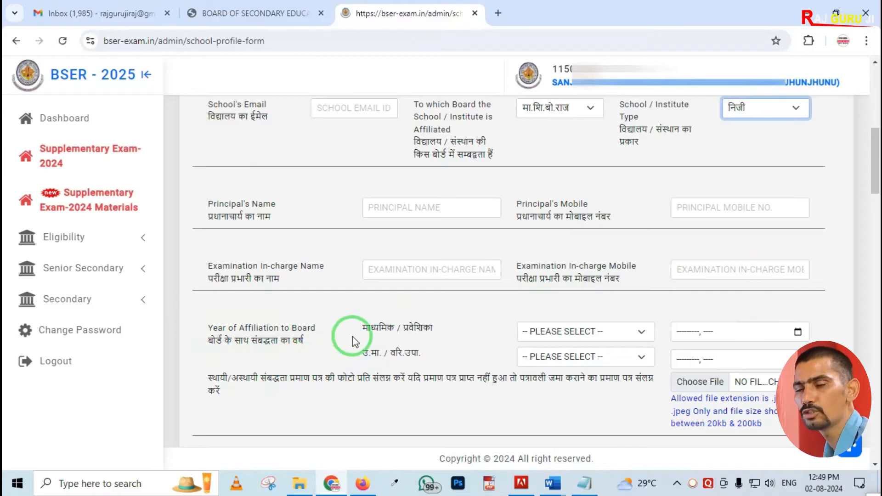
pyautogui.hotkey('ctrl', '2')
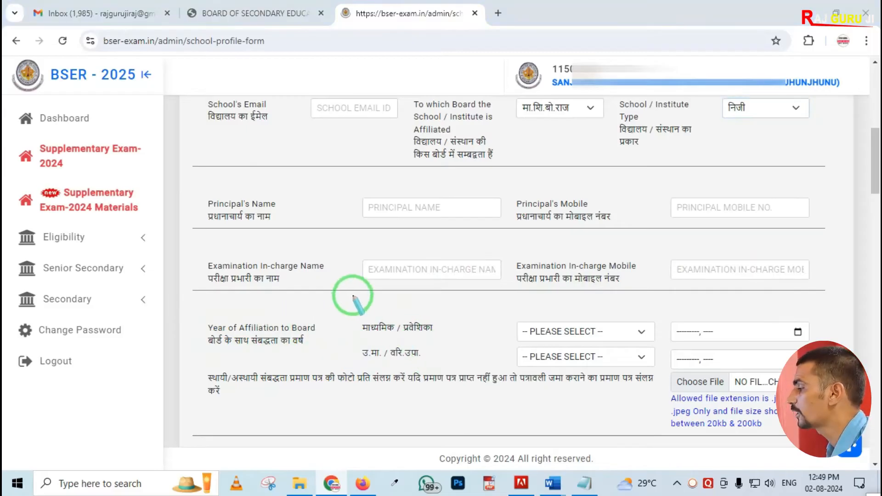
pyautogui.moveTo(350, 314); pyautogui.dragTo(452, 346)
pyautogui.press('Escape')
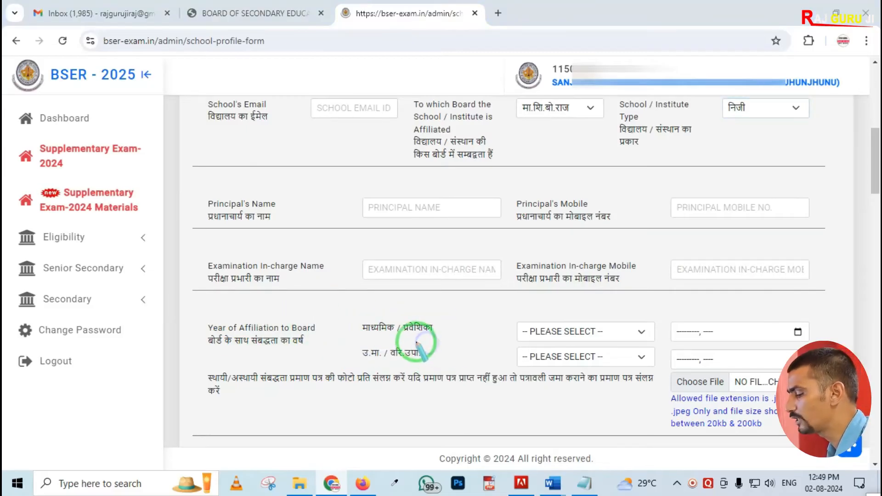
# - Set the माध्यमिक / प्रवेशिका board affiliation to TEMPORARY अस्थायी with August 2024 as its date
pyautogui.click(587, 333)
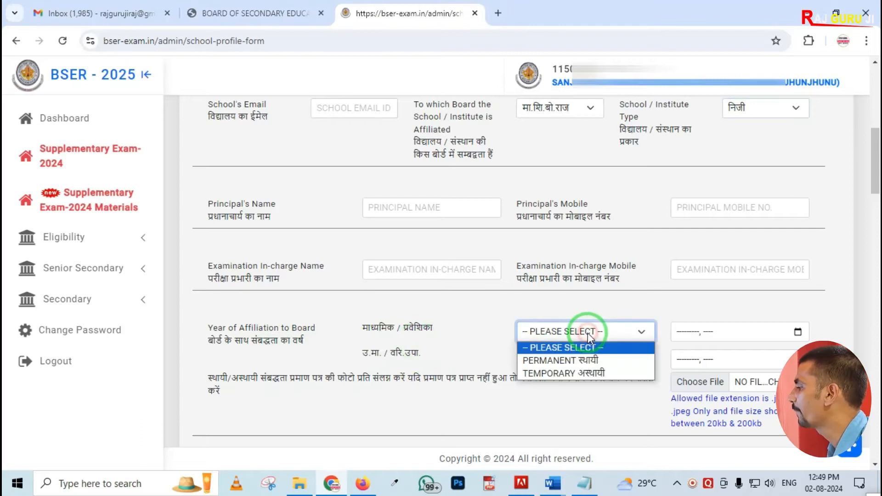
pyautogui.click(583, 372)
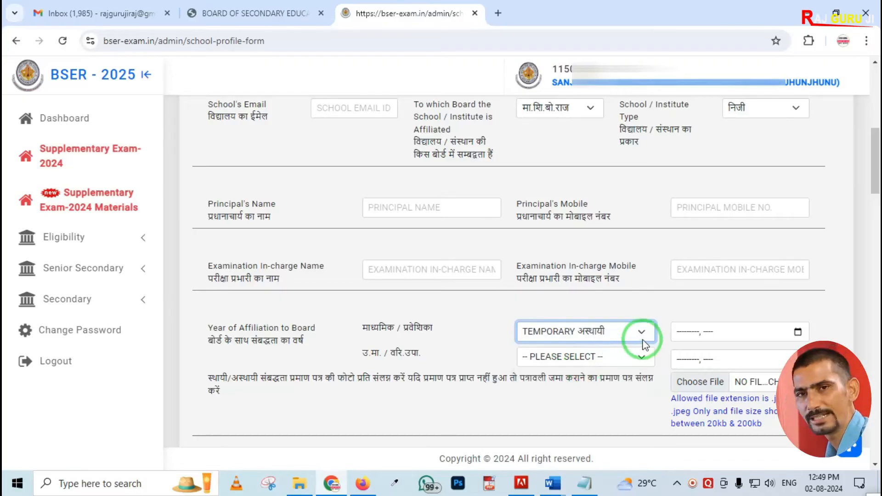
pyautogui.click(797, 330)
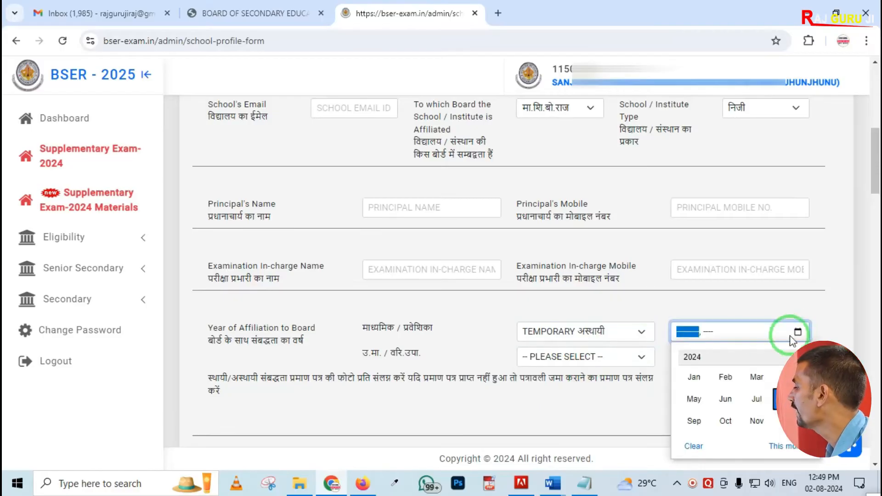
pyautogui.click(758, 391)
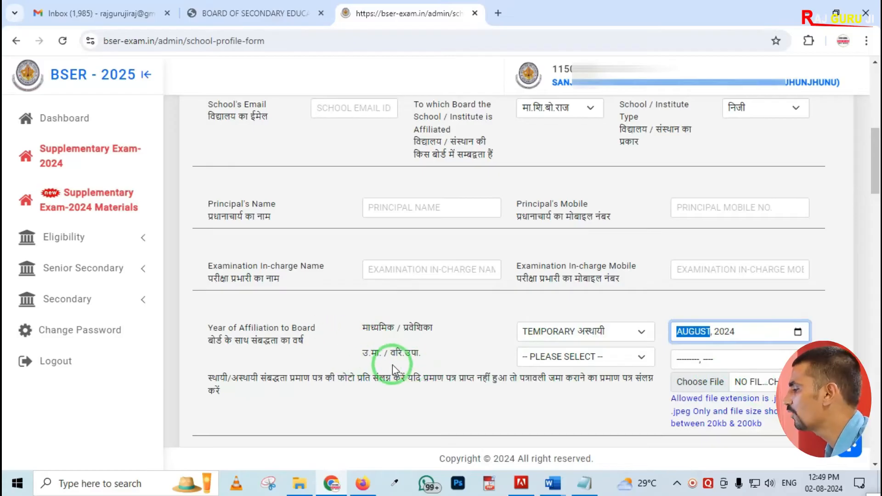
# - Set the उ.मा. / वरि.उपा. board affiliation to TEMPORARY अस्थायी with February 2024 as its date
pyautogui.click(533, 357)
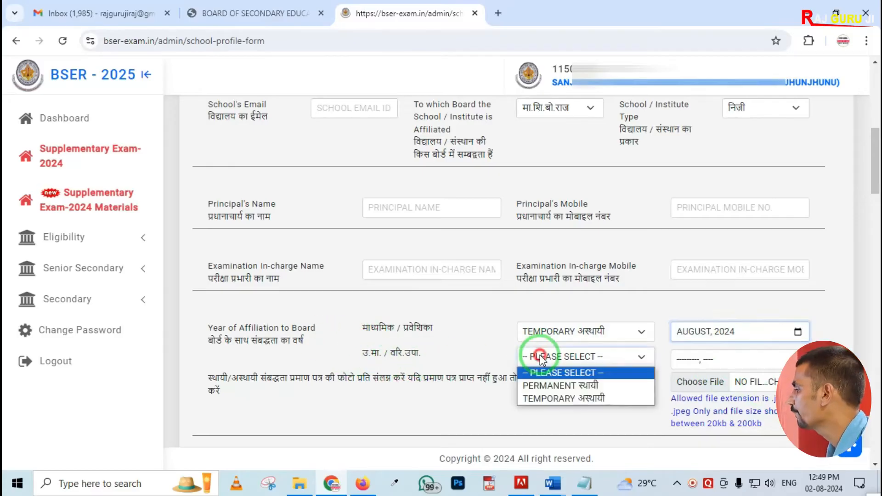
pyautogui.click(555, 400)
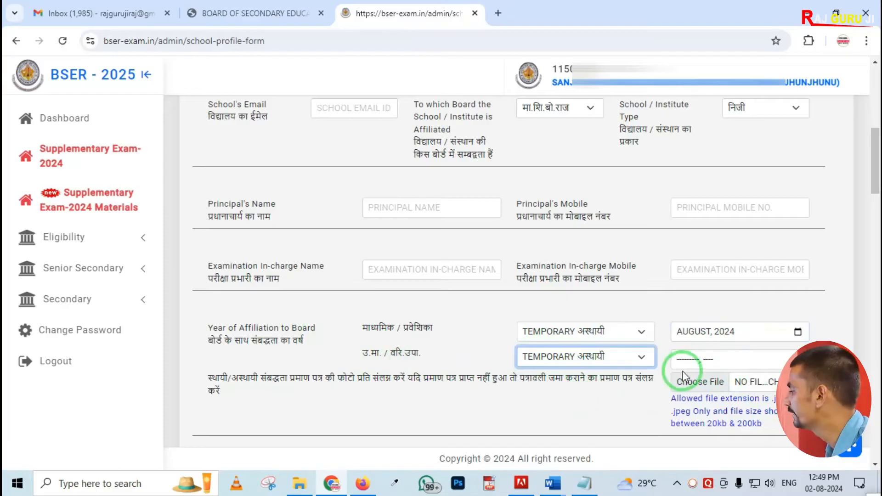
pyautogui.click(795, 358)
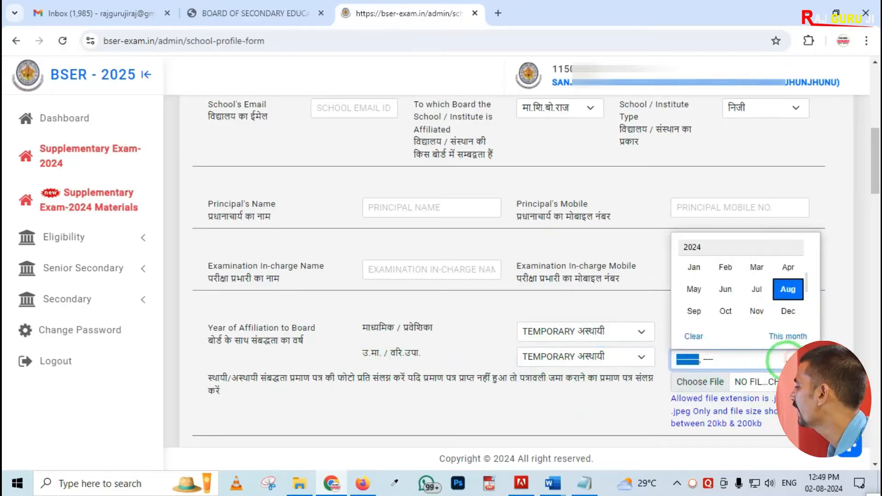
pyautogui.click(725, 267)
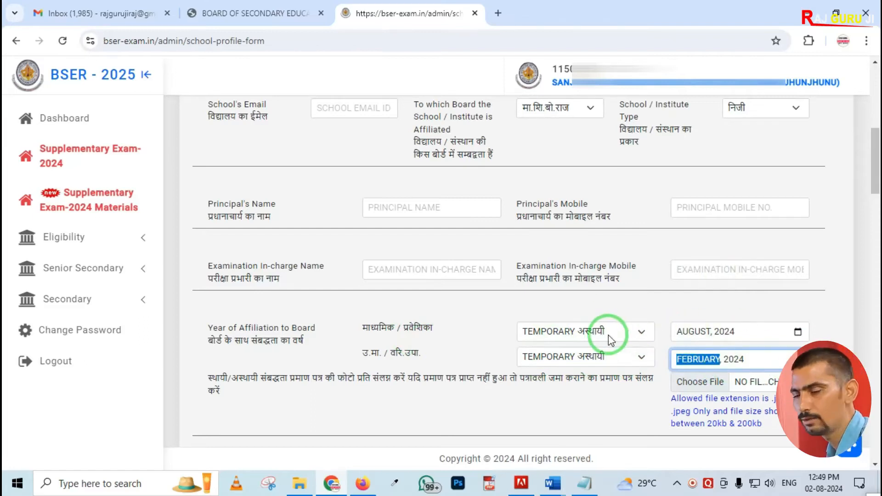
# - Review the affiliation certificate's upload requirements, and open its file selection dialog and dismiss it without choosing a file
pyautogui.scroll(-1, 511, 329)
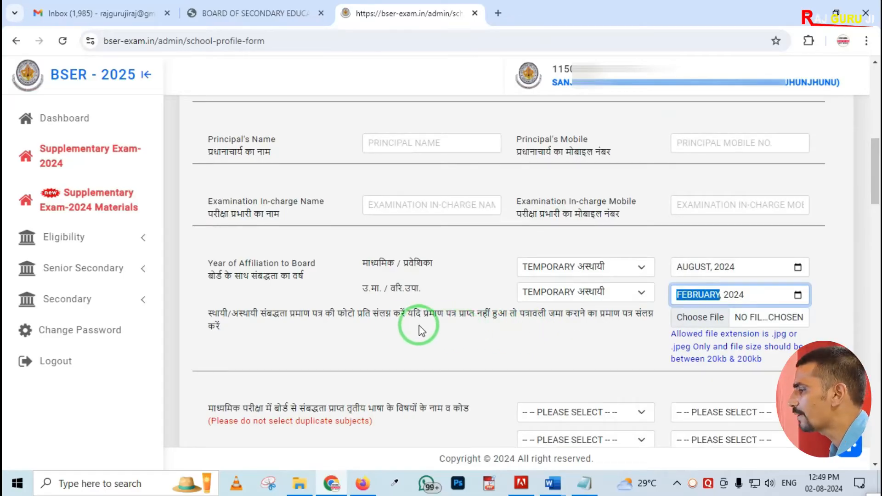
pyautogui.click(219, 324)
pyautogui.moveTo(197, 291)
pyautogui.mouseDown()
pyautogui.moveTo(375, 351)
pyautogui.moveTo(365, 346)
pyautogui.mouseUp()
pyautogui.moveTo(658, 304)
pyautogui.mouseDown()
pyautogui.moveTo(661, 327)
pyautogui.moveTo(822, 384)
pyautogui.mouseUp()
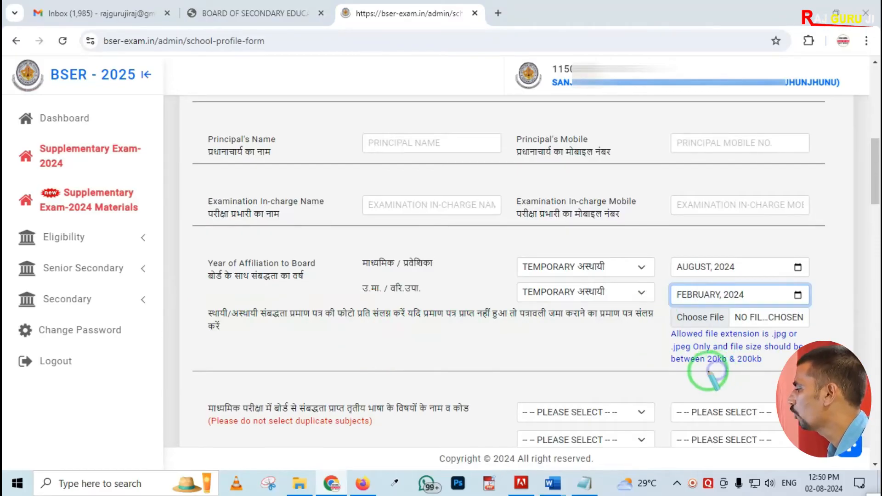
pyautogui.moveTo(700, 347); pyautogui.dragTo(769, 373)
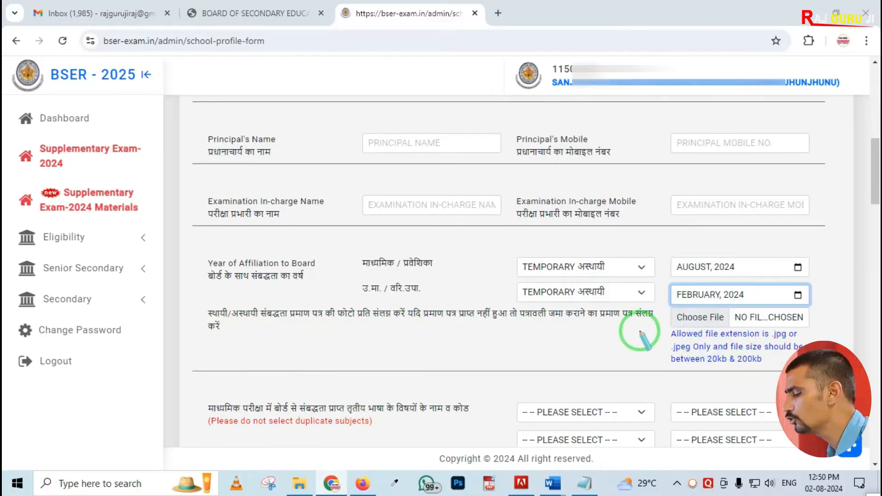
pyautogui.click(705, 318)
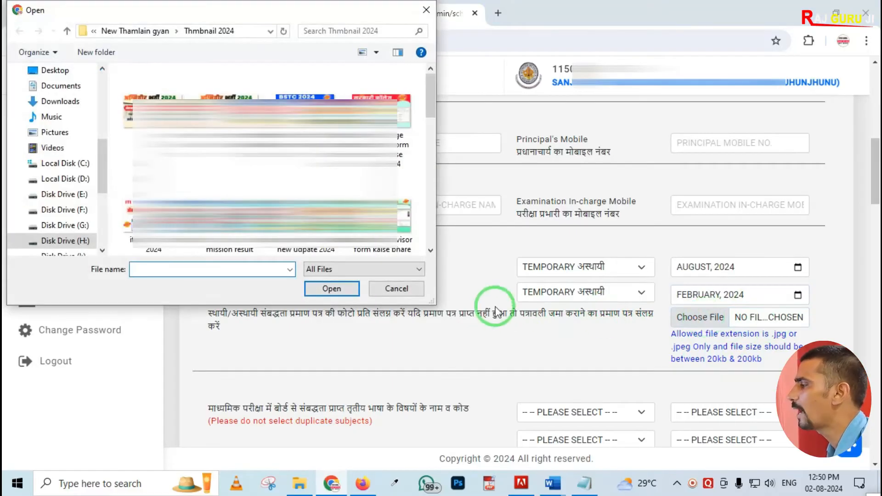
pyautogui.click(408, 285)
pyautogui.scroll(-4, 615, 352)
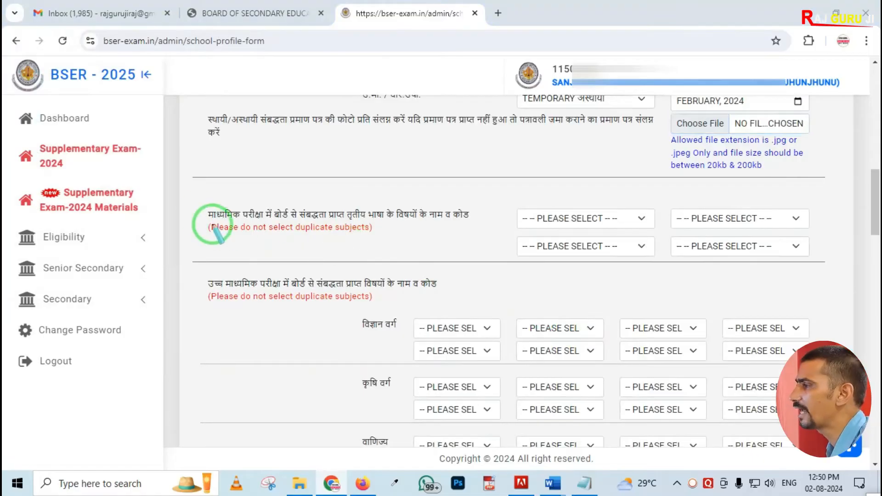
# - Set the first माध्यमिक third-language subject to 071 - SANSKRIT संस्कृत and check the remaining language choices without selecting any
pyautogui.moveTo(199, 198)
pyautogui.mouseDown()
pyautogui.moveTo(267, 238)
pyautogui.moveTo(503, 254)
pyautogui.mouseUp()
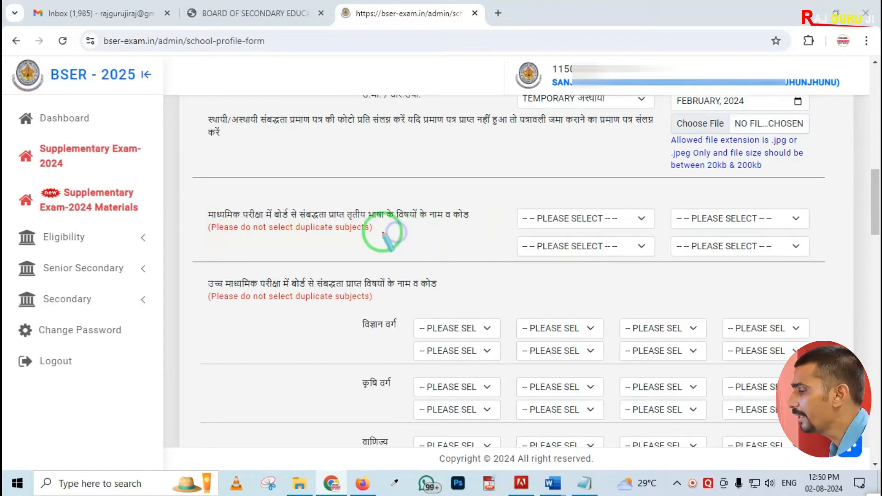
pyautogui.press('Escape')
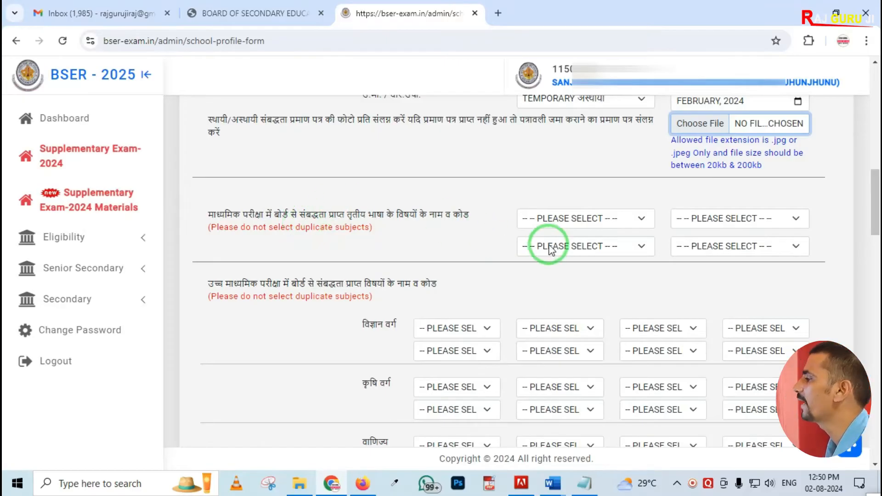
pyautogui.click(561, 220)
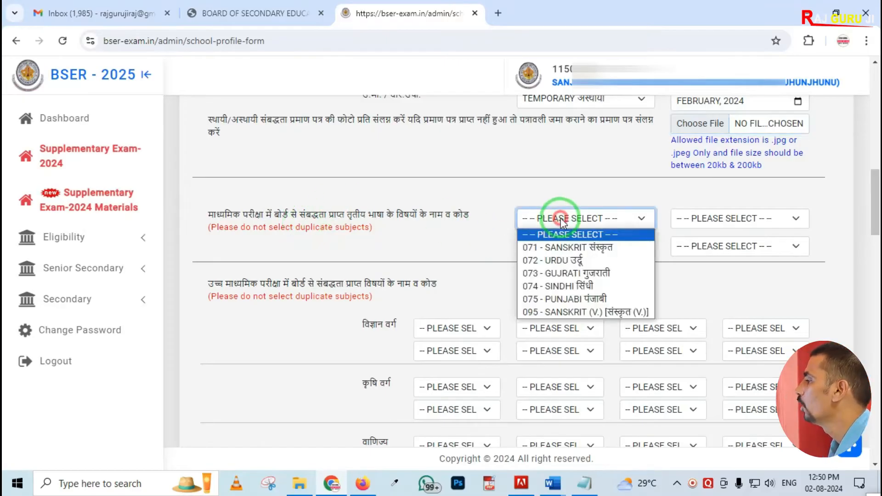
pyautogui.click(567, 248)
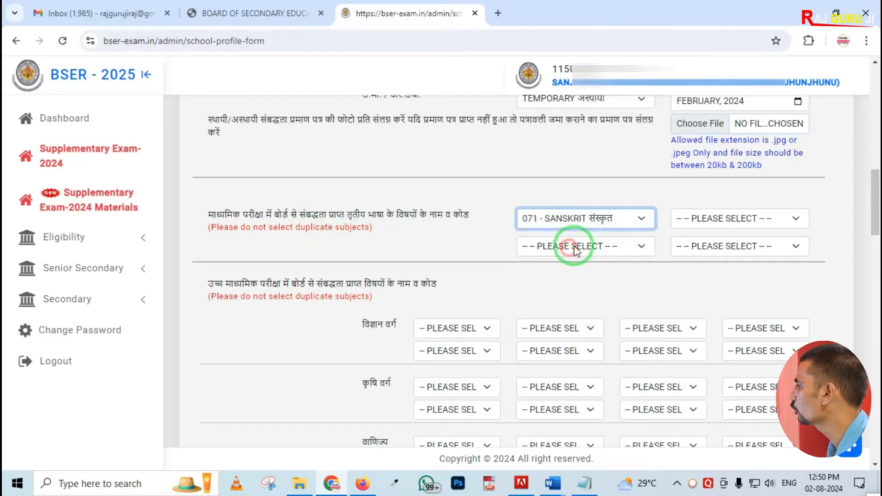
pyautogui.click(709, 221)
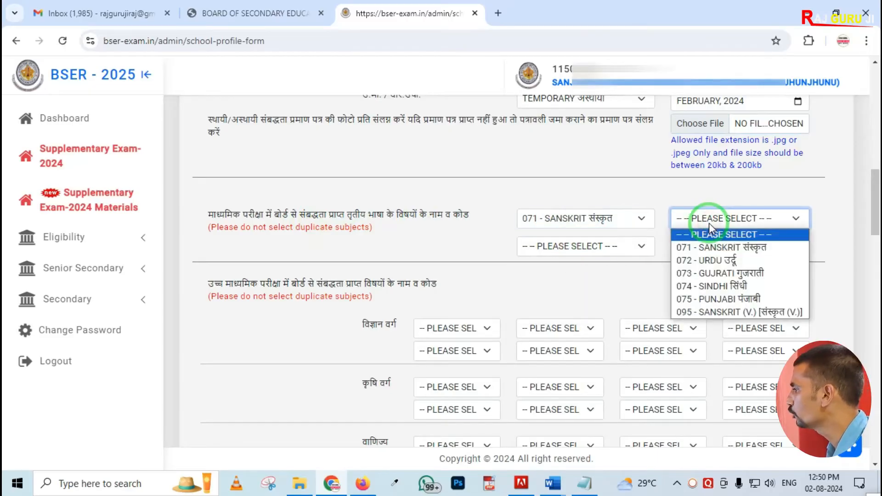
pyautogui.click(589, 255)
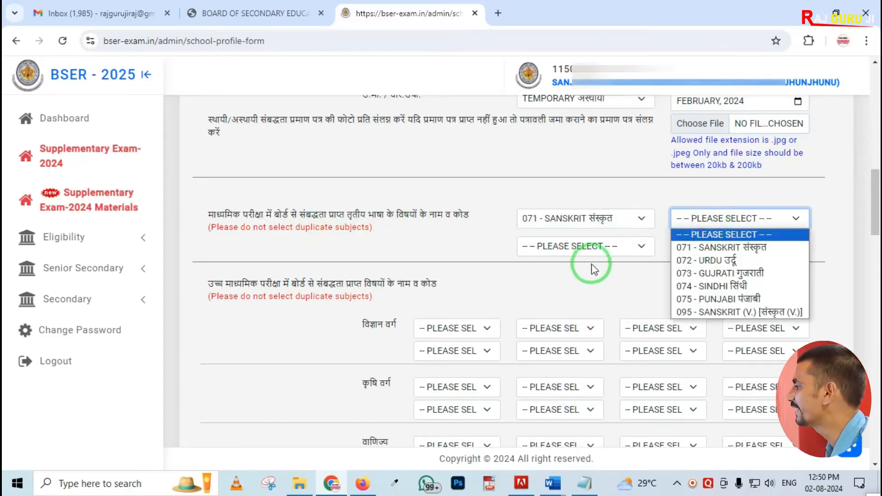
pyautogui.click(585, 248)
pyautogui.click(691, 274)
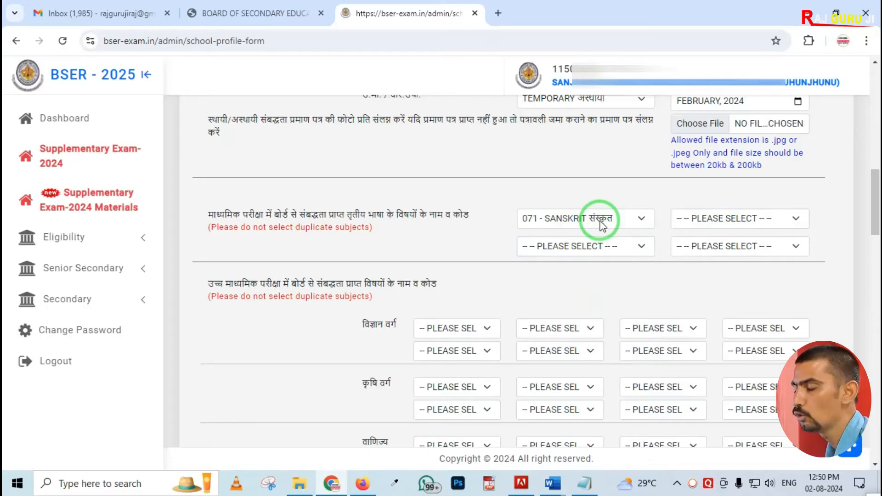
# - Set the first two उच्च माध्यमिक subjects for विज्ञान वर्ग to 040-PHYSICS and 041-CHEMISTRY
pyautogui.scroll(-3, 390, 265)
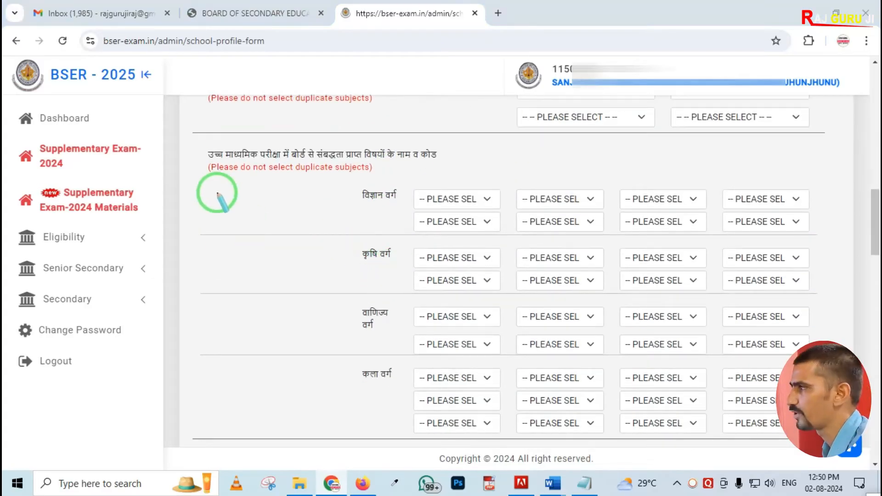
pyautogui.moveTo(190, 137)
pyautogui.mouseDown()
pyautogui.moveTo(248, 174)
pyautogui.moveTo(499, 174)
pyautogui.mouseUp()
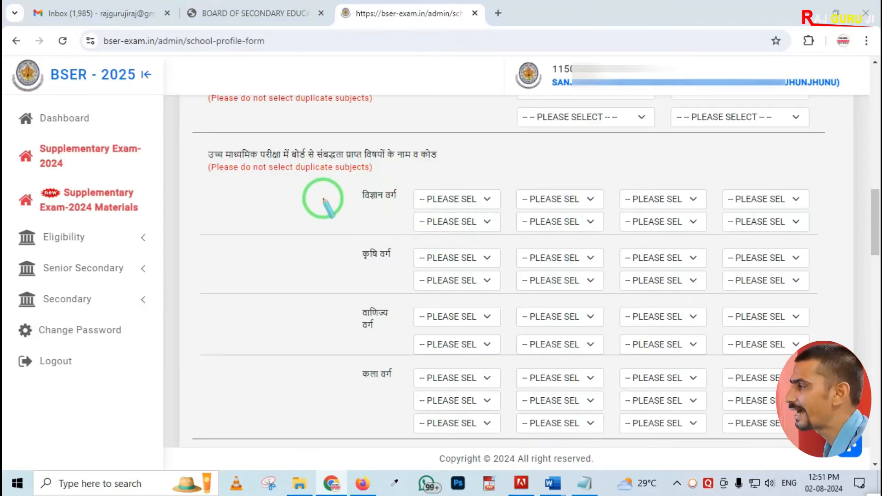
pyautogui.moveTo(339, 172)
pyautogui.mouseDown()
pyautogui.moveTo(364, 205)
pyautogui.moveTo(407, 404)
pyautogui.mouseUp()
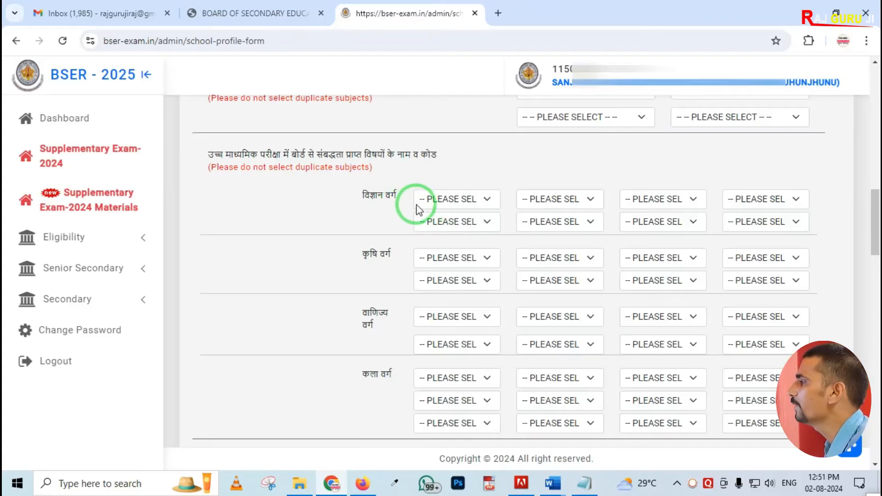
pyautogui.click(446, 200)
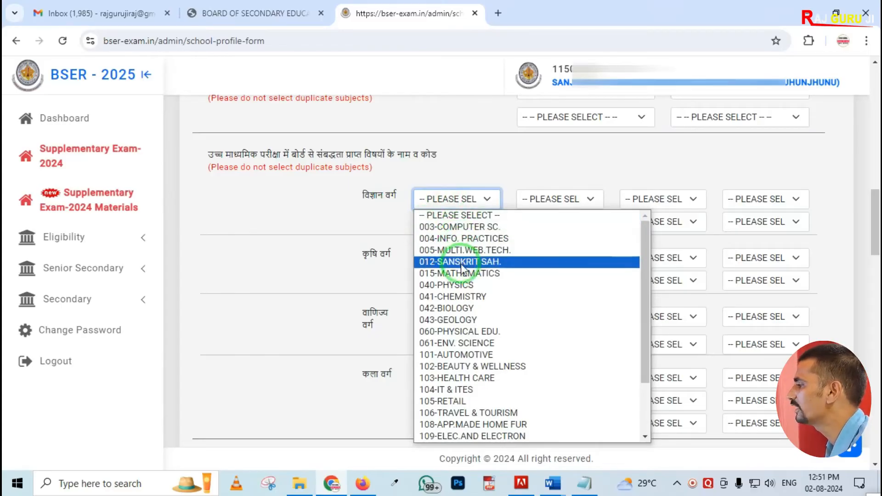
pyautogui.click(464, 284)
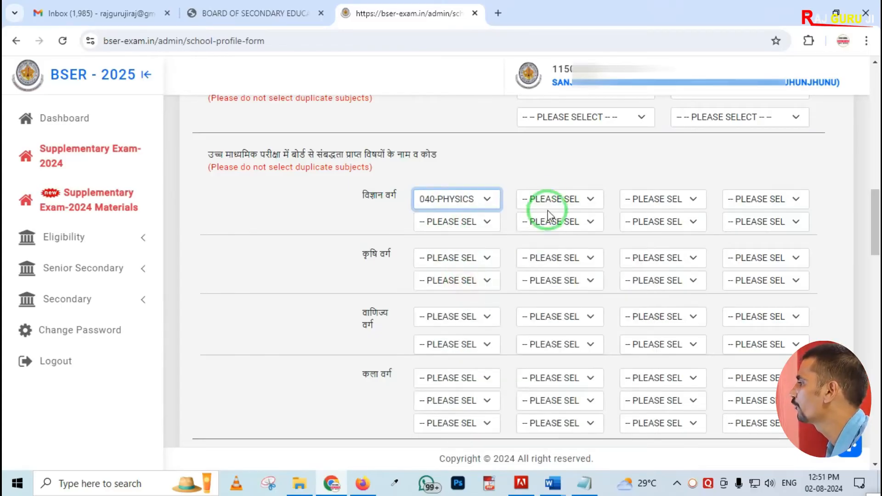
pyautogui.click(547, 199)
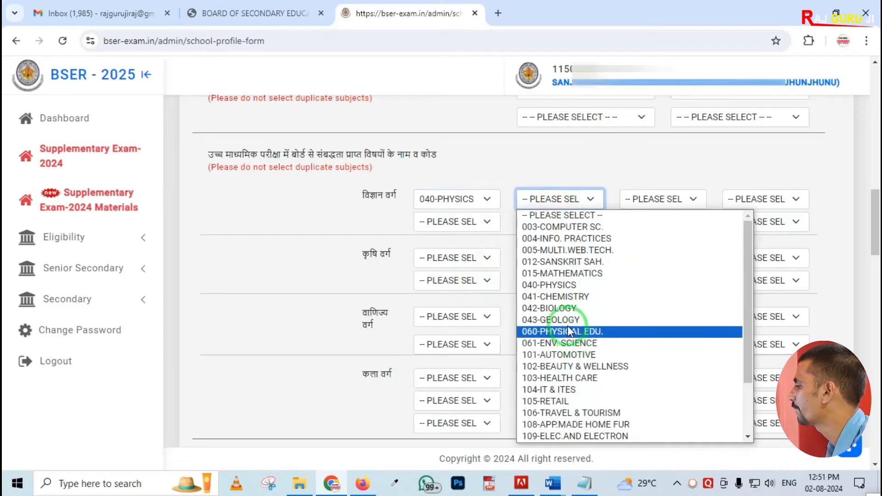
pyautogui.click(561, 297)
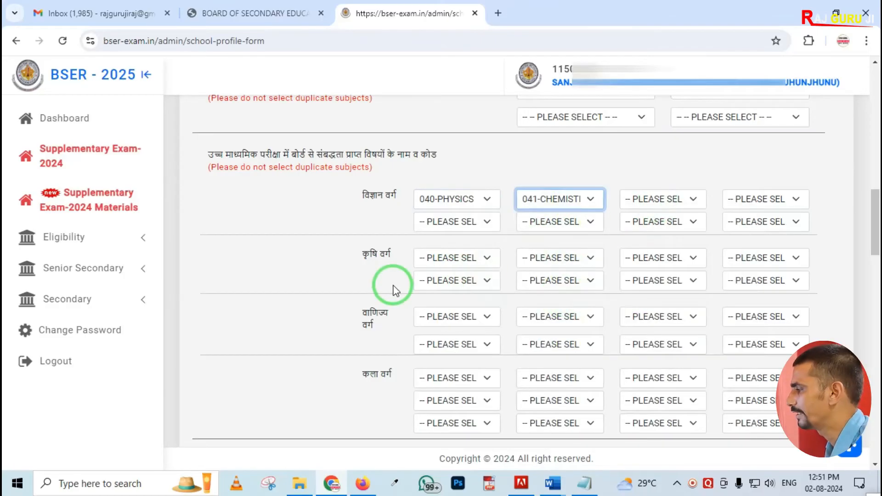
# - Set the first three कला वर्ग subjects to 013-HISTORY, 020-ENGLISH-LIT. and 021-HINDI-SAH
pyautogui.scroll(-1, 396, 282)
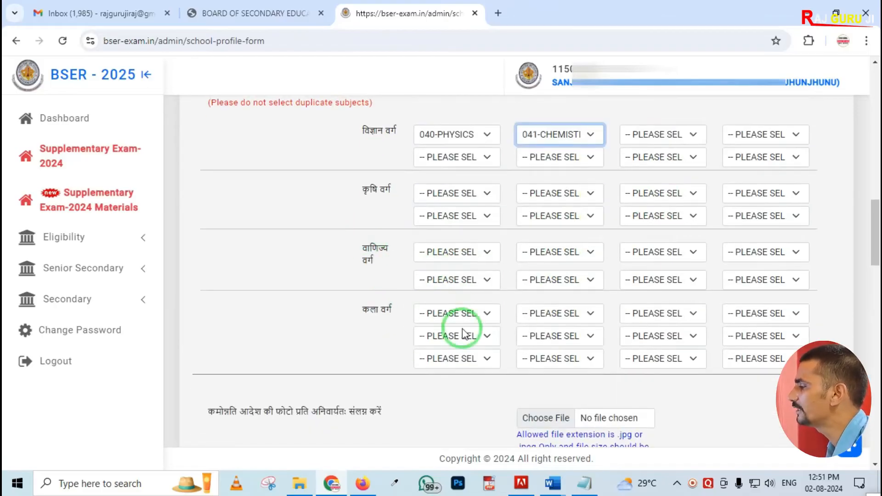
pyautogui.click(449, 316)
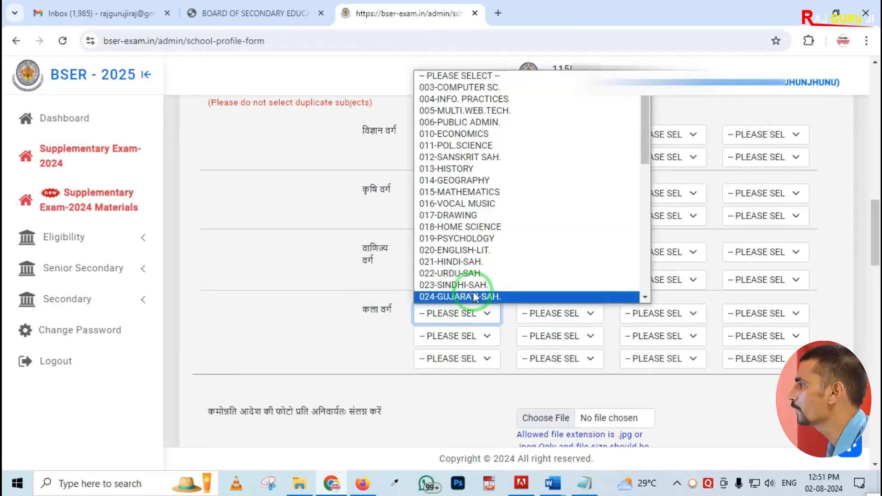
pyautogui.click(456, 170)
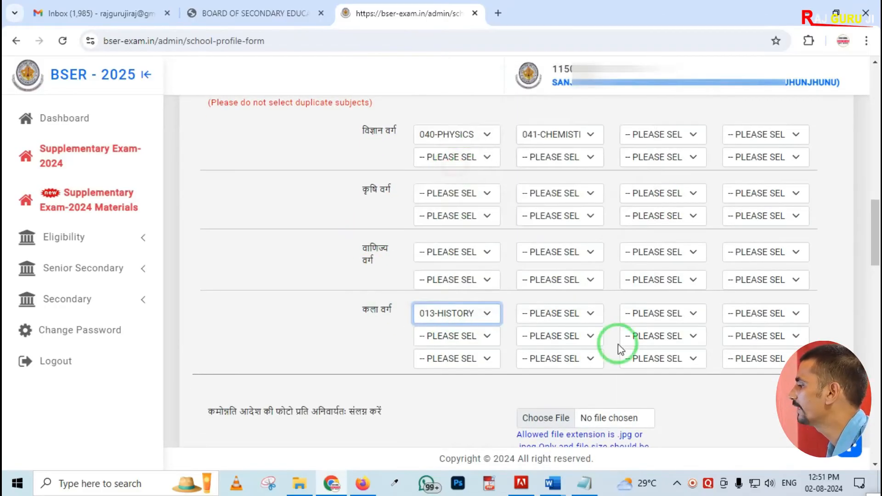
pyautogui.click(564, 314)
pyautogui.click(562, 250)
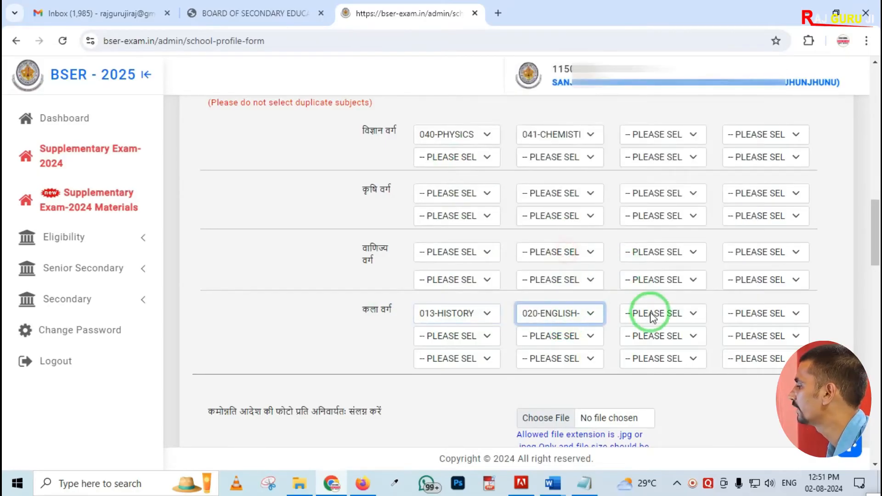
pyautogui.click(651, 313)
pyautogui.click(661, 263)
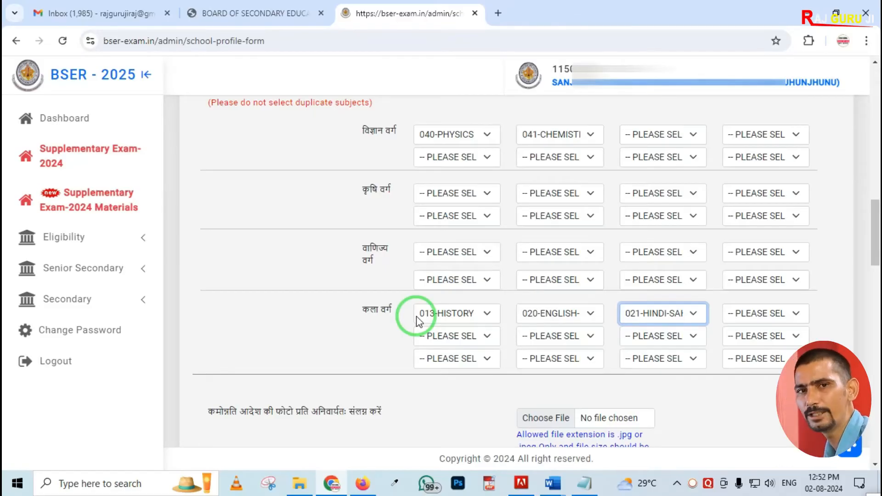
# - Examine the क्रमोन्नति order's upload requirements and the Class X previous exam centre options without choosing any centre
pyautogui.scroll(-3, 418, 321)
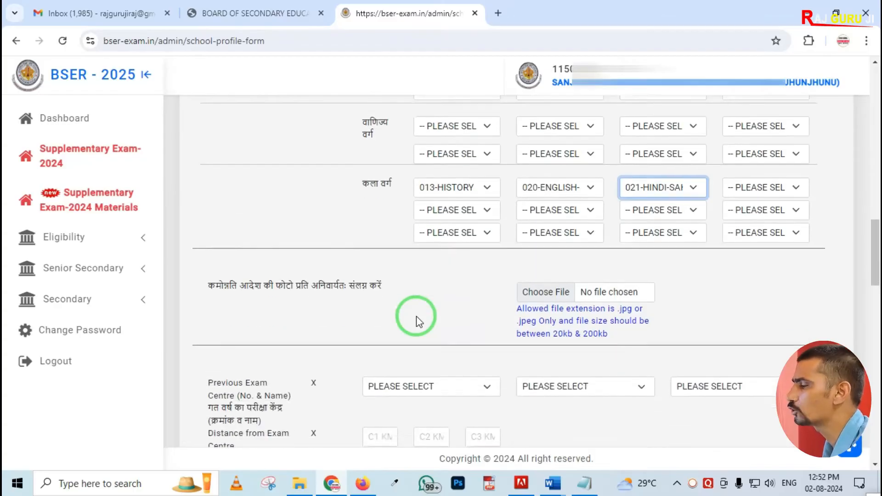
pyautogui.hotkey('ctrl', '2')
pyautogui.moveTo(192, 253)
pyautogui.mouseDown()
pyautogui.moveTo(191, 264)
pyautogui.moveTo(256, 307)
pyautogui.moveTo(387, 309)
pyautogui.mouseUp()
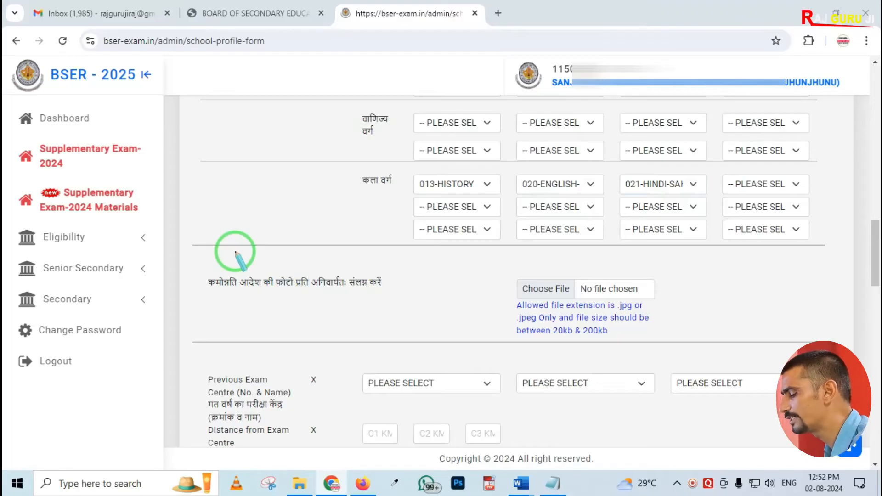
pyautogui.press('Escape')
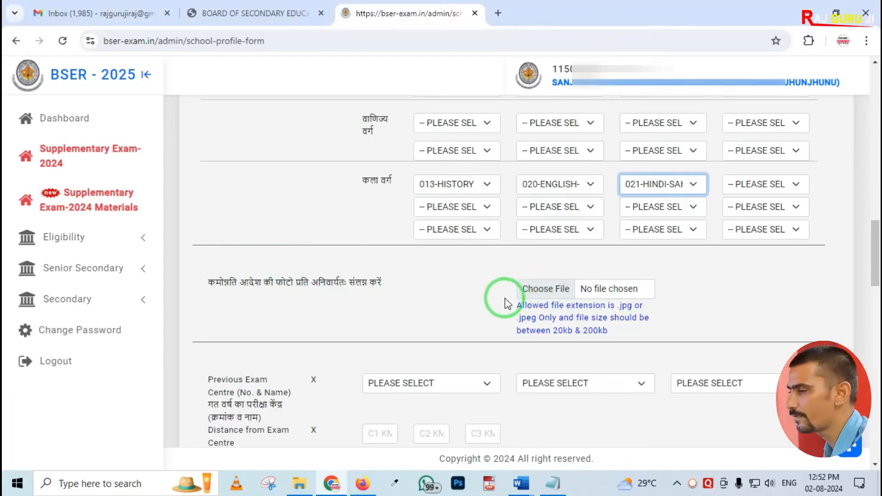
pyautogui.scroll(-1, 496, 294)
pyautogui.scroll(-1, 399, 290)
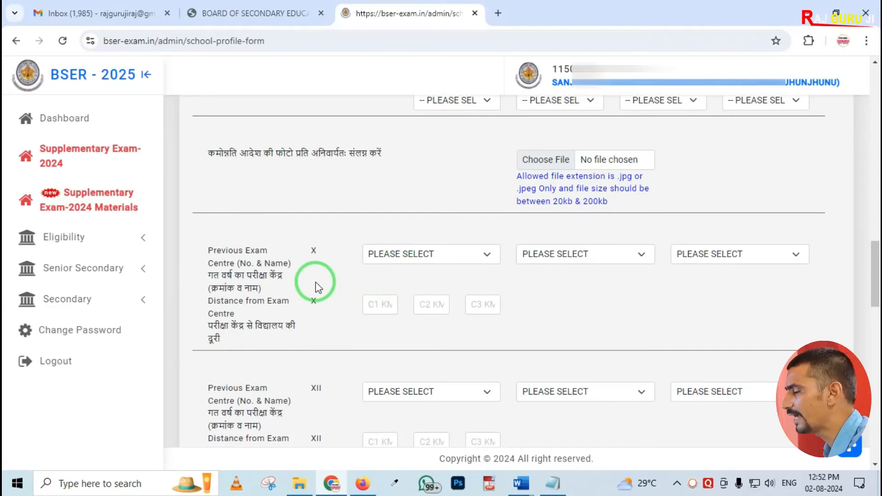
pyautogui.moveTo(188, 231)
pyautogui.mouseDown()
pyautogui.moveTo(309, 339)
pyautogui.moveTo(388, 351)
pyautogui.mouseUp()
pyautogui.rightClick(258, 308)
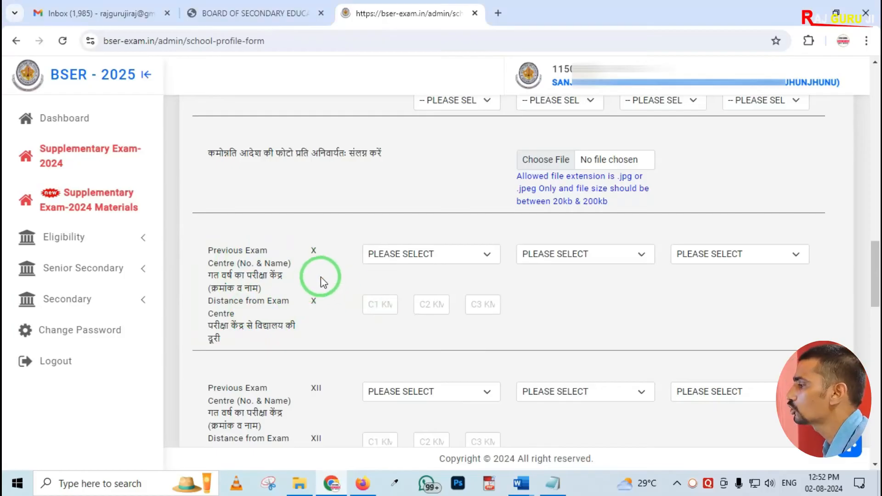
pyautogui.click(394, 258)
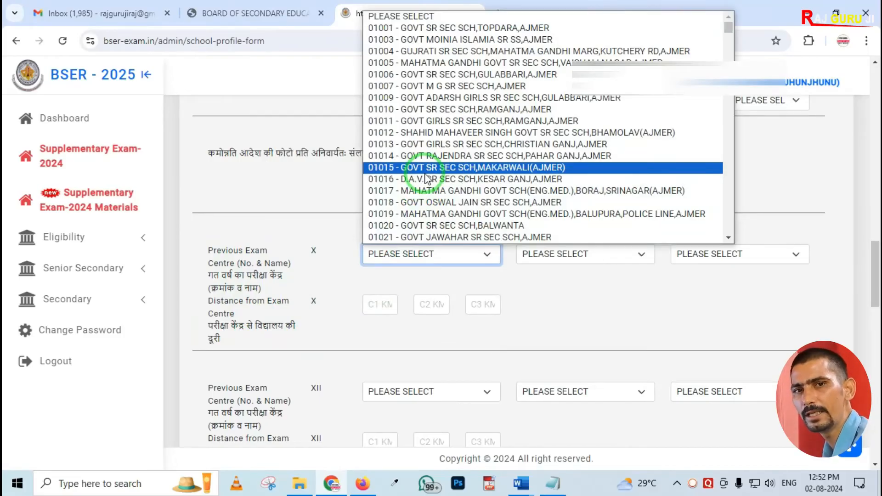
pyautogui.click(487, 276)
pyautogui.click(534, 258)
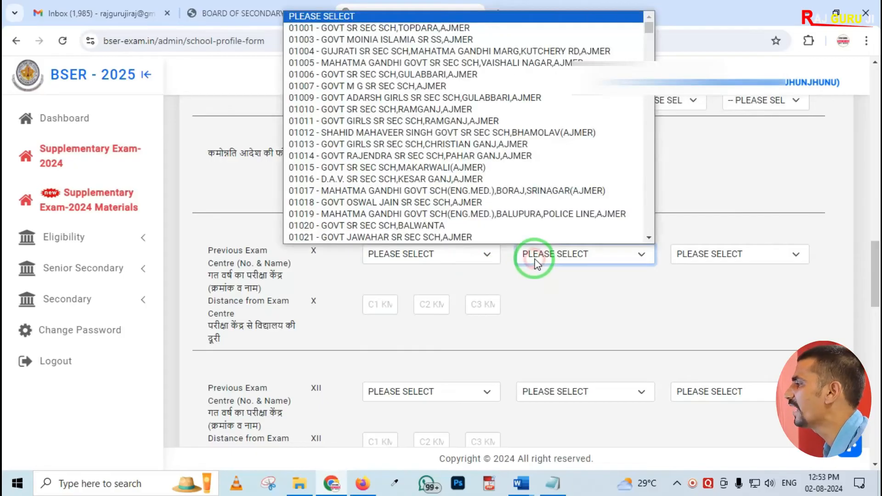
pyautogui.click(571, 275)
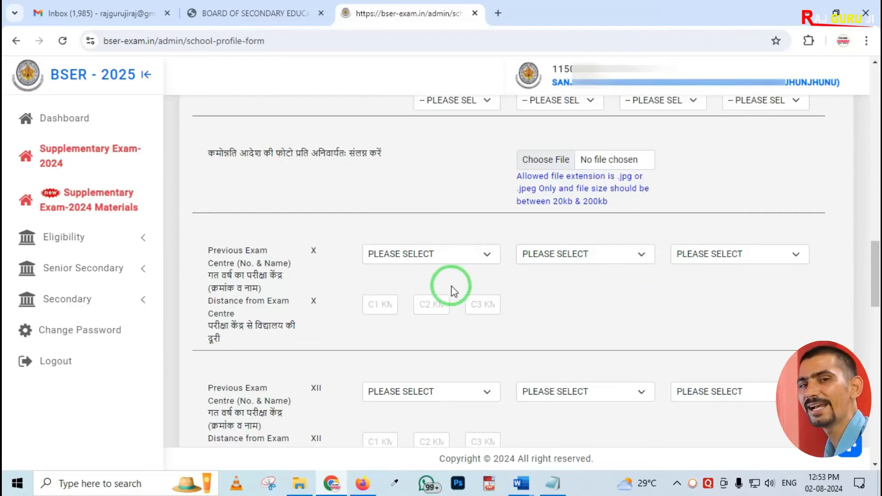
# - Set the Class X distance from the first exam centre to 1 km
pyautogui.scroll(-1, 405, 291)
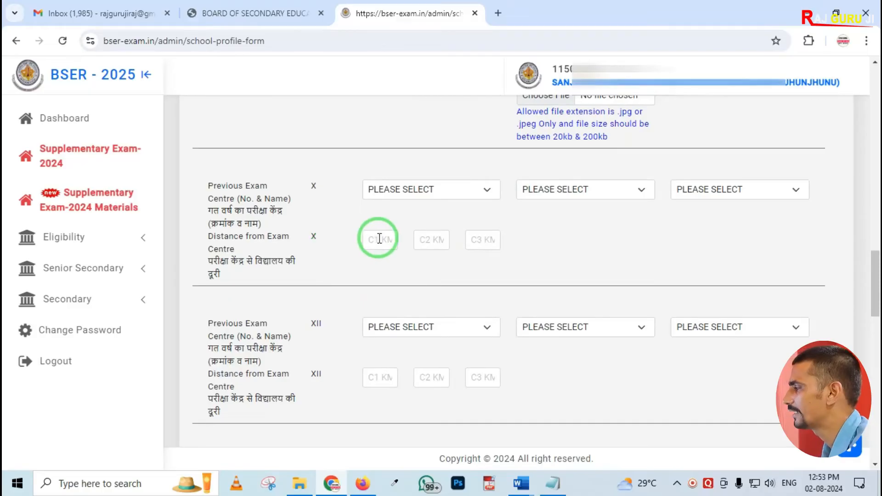
pyautogui.moveTo(335, 205)
pyautogui.mouseDown()
pyautogui.moveTo(433, 255)
pyautogui.moveTo(537, 271)
pyautogui.mouseUp()
pyautogui.rightClick(238, 226)
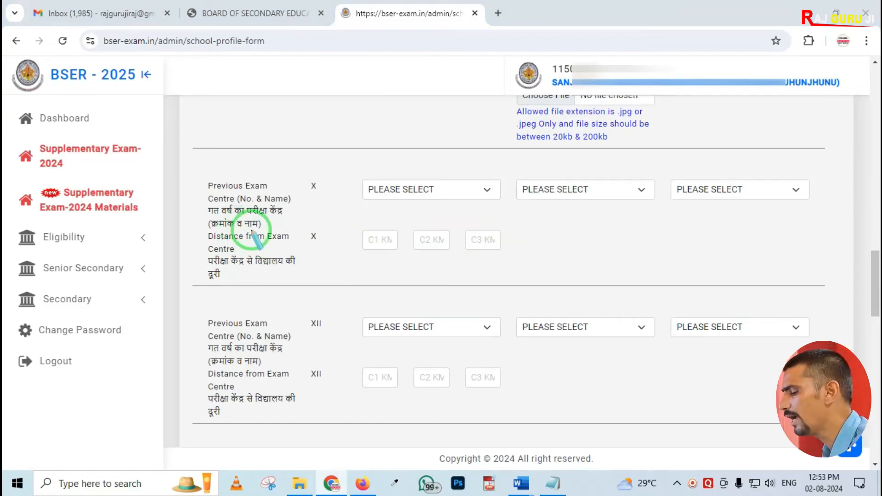
pyautogui.scroll(-1, 294, 238)
pyautogui.click(381, 174)
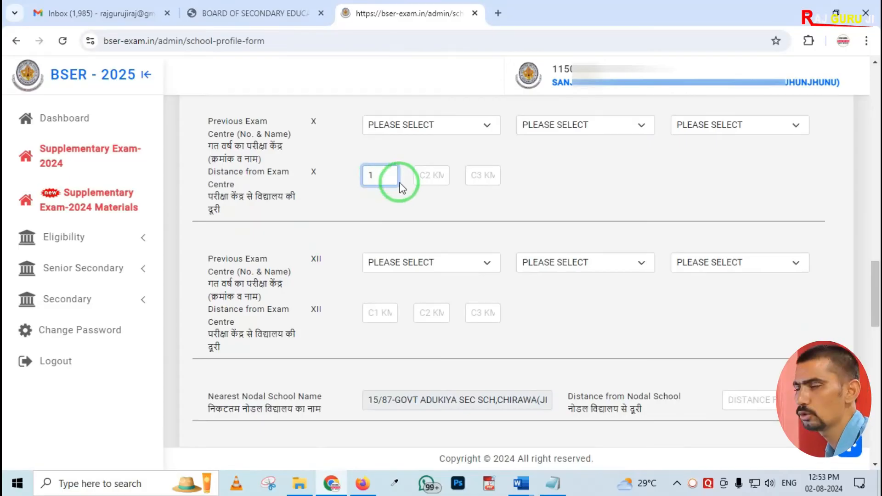
# - Set the first Class XII previous exam centre to 01004 - GUJRATI SR SEC SCH and its distance to 1 km
pyautogui.scroll(-1, 400, 190)
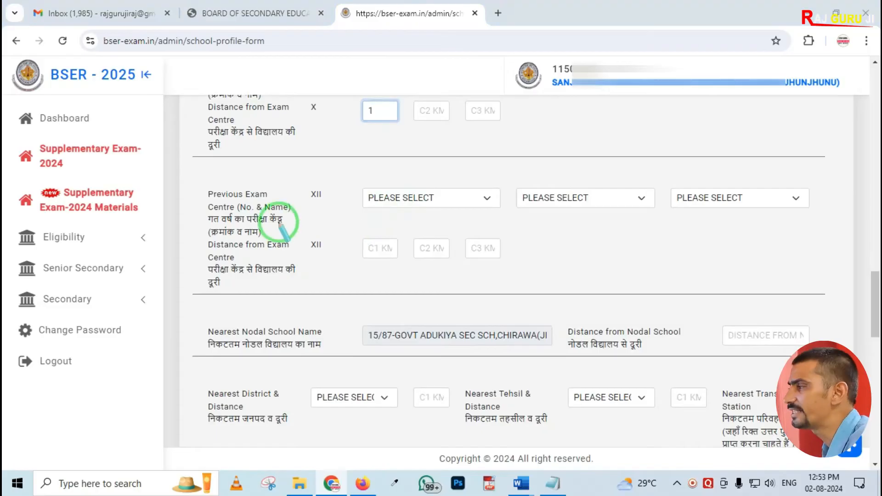
pyautogui.moveTo(190, 166)
pyautogui.mouseDown()
pyautogui.moveTo(309, 270)
pyautogui.moveTo(342, 283)
pyautogui.mouseUp()
pyautogui.rightClick(326, 267)
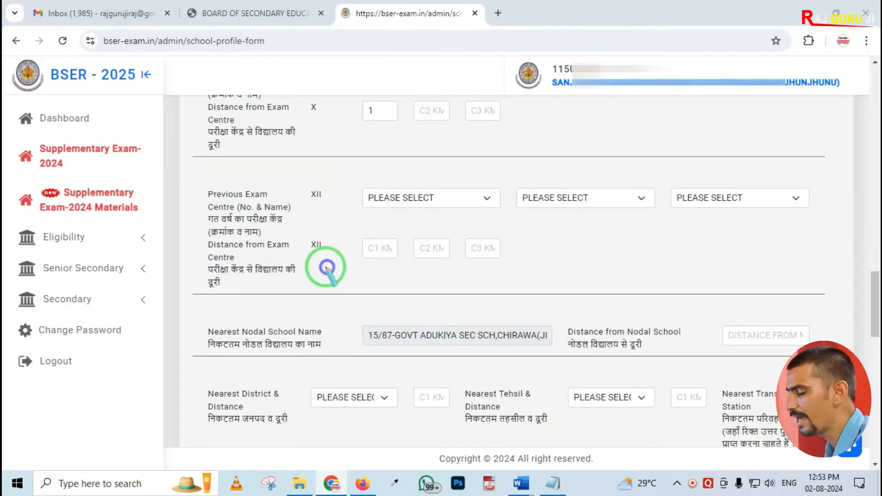
pyautogui.press('Escape')
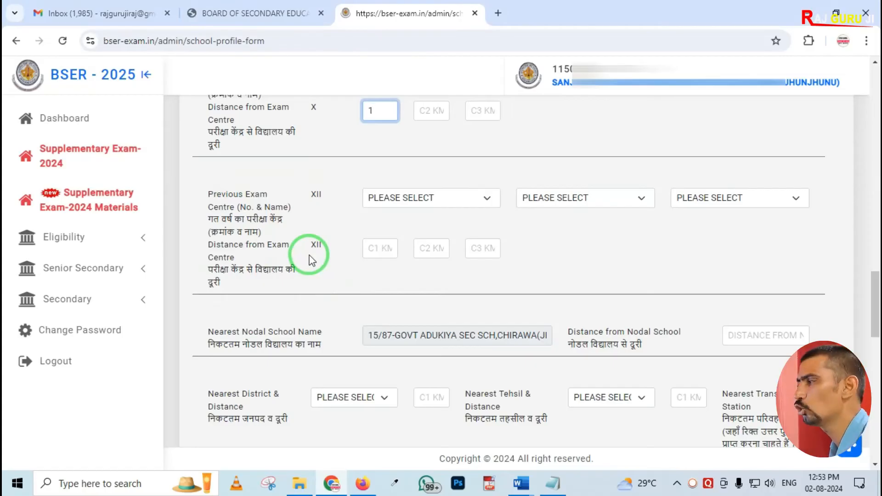
pyautogui.click(392, 198)
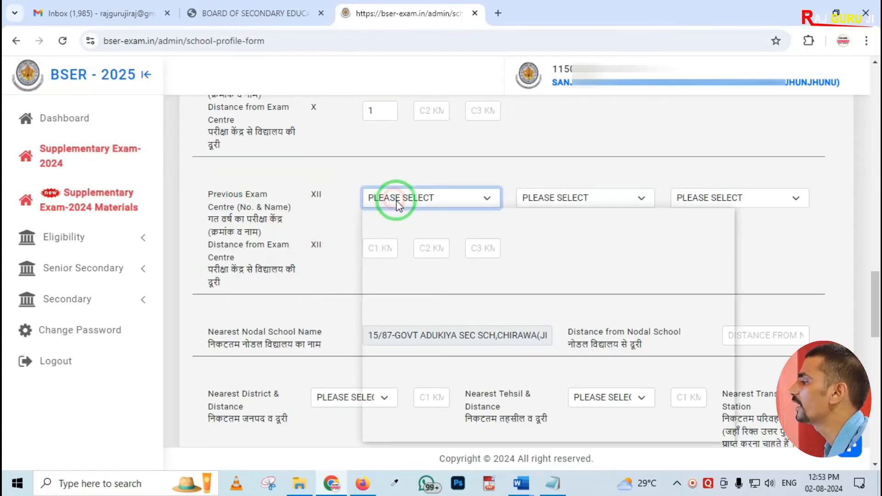
pyautogui.click(407, 249)
pyautogui.click(374, 247)
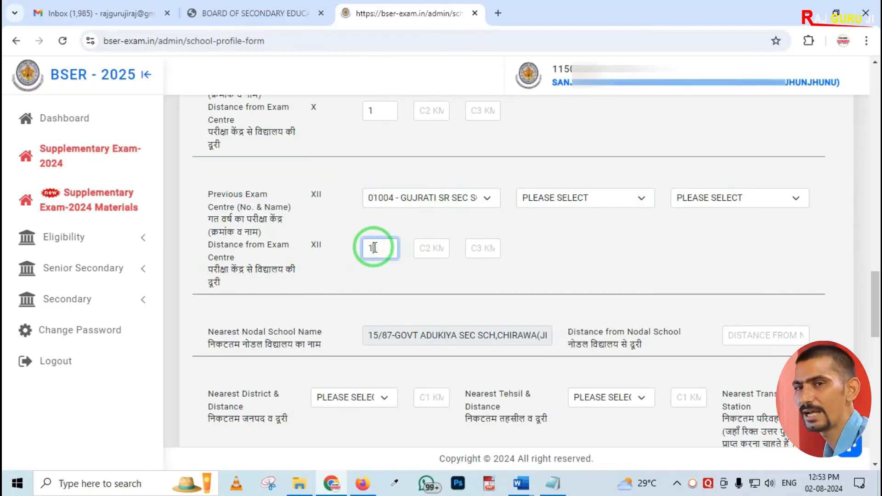
# - Enter 1 as both the Class XII distance from the first exam centre and the distance from the nodal school
pyautogui.write('1')
pyautogui.scroll(-1, 393, 246)
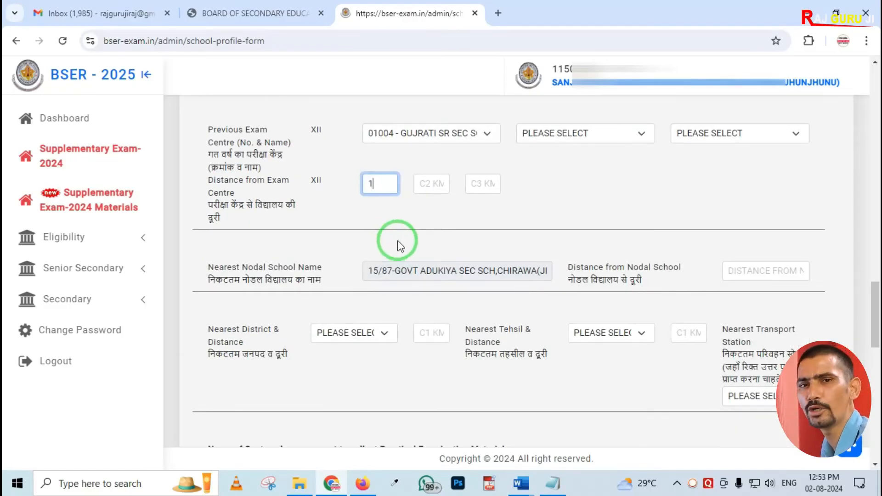
pyautogui.scroll(-1, 398, 245)
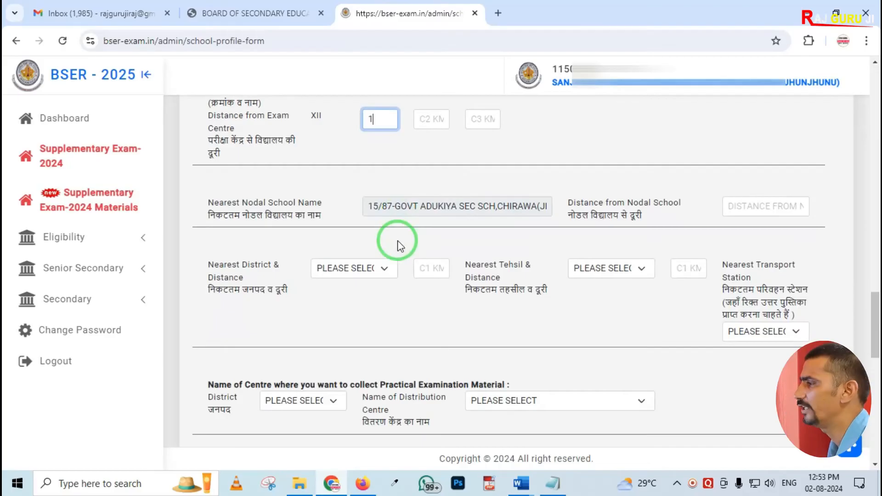
pyautogui.moveTo(183, 167)
pyautogui.mouseDown()
pyautogui.moveTo(269, 233)
pyautogui.moveTo(446, 253)
pyautogui.moveTo(561, 245)
pyautogui.mouseUp()
pyautogui.rightClick(543, 225)
pyautogui.moveTo(652, 175); pyautogui.dragTo(781, 216)
pyautogui.rightClick(677, 207)
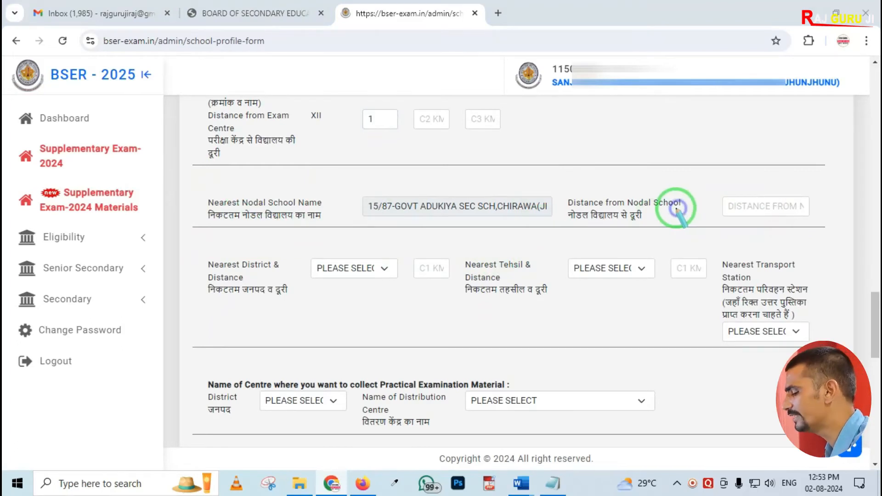
pyautogui.click(736, 209)
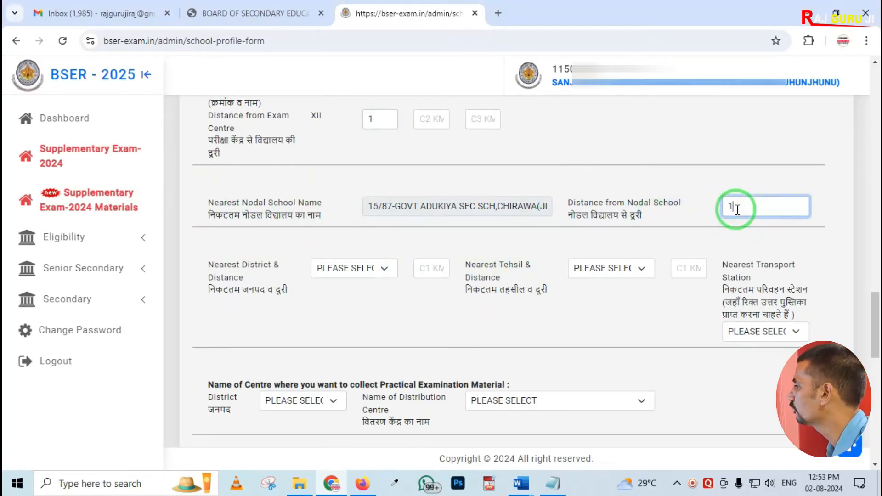
# - Set the nearest district to 115 - JHUNJHUNU and the nearest tehsil to CHIRAWA with a distance of 1 km
pyautogui.click(328, 241)
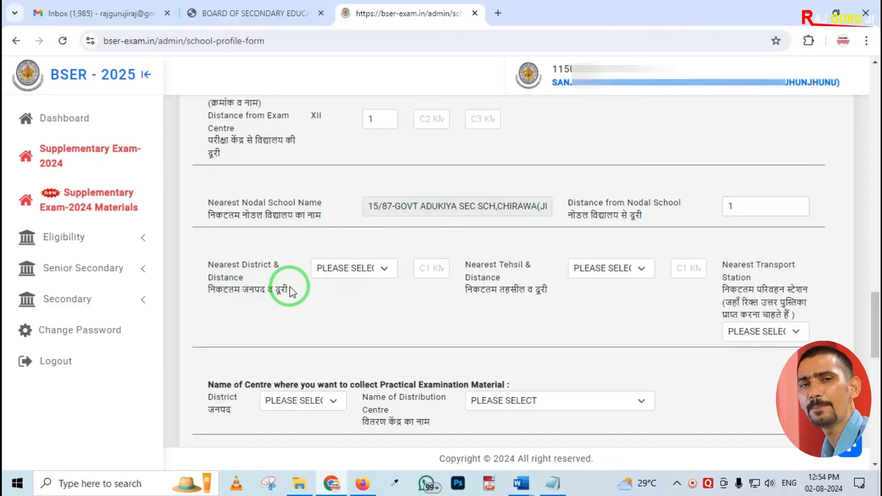
pyautogui.click(323, 268)
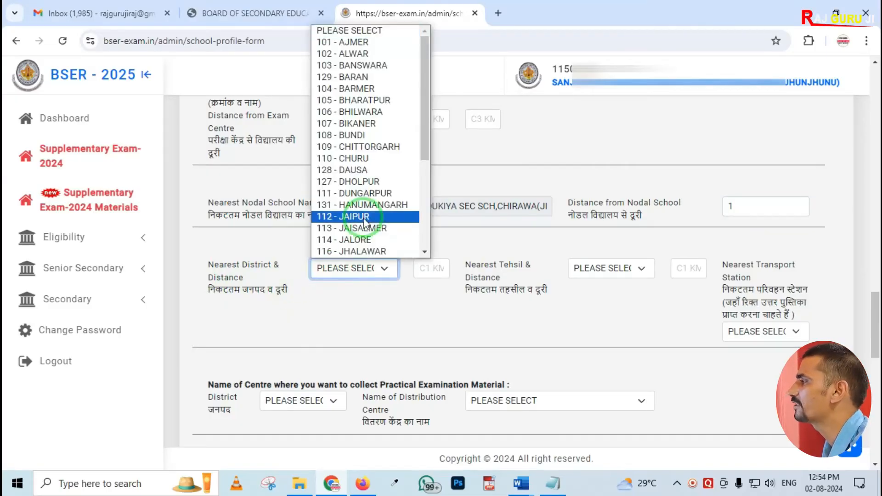
pyautogui.scroll(-4, 358, 209)
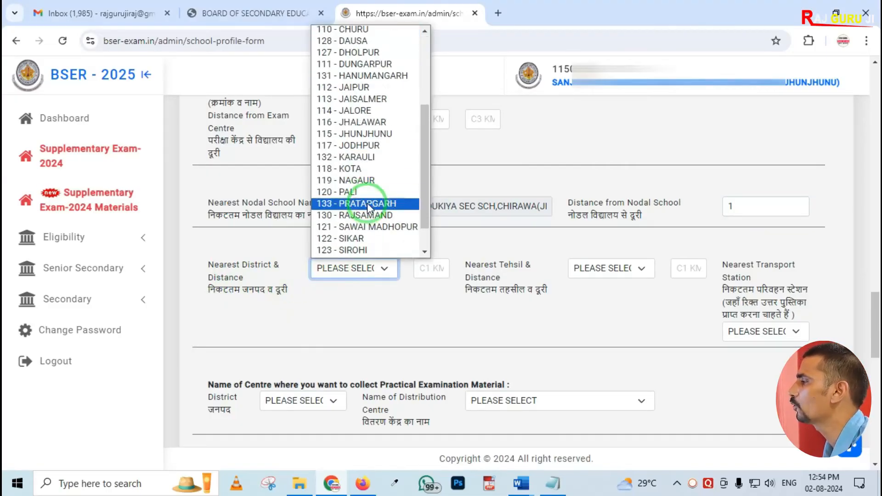
pyautogui.click(351, 134)
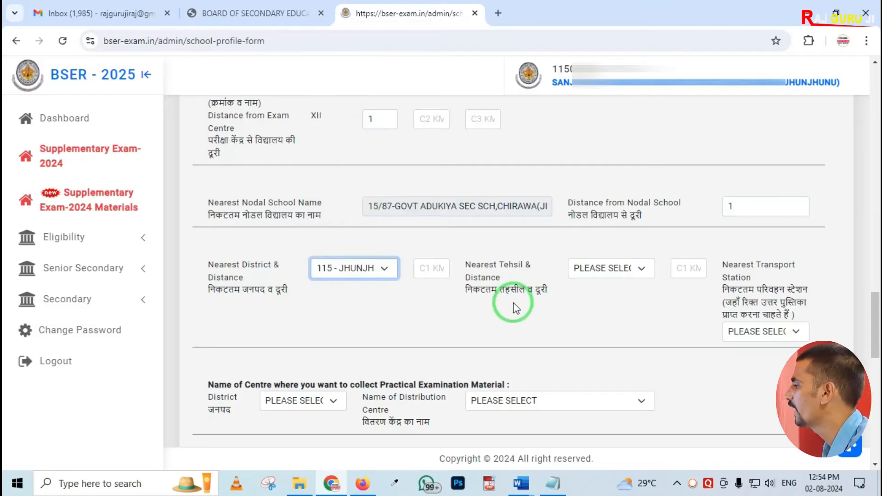
pyautogui.click(599, 282)
pyautogui.click(601, 306)
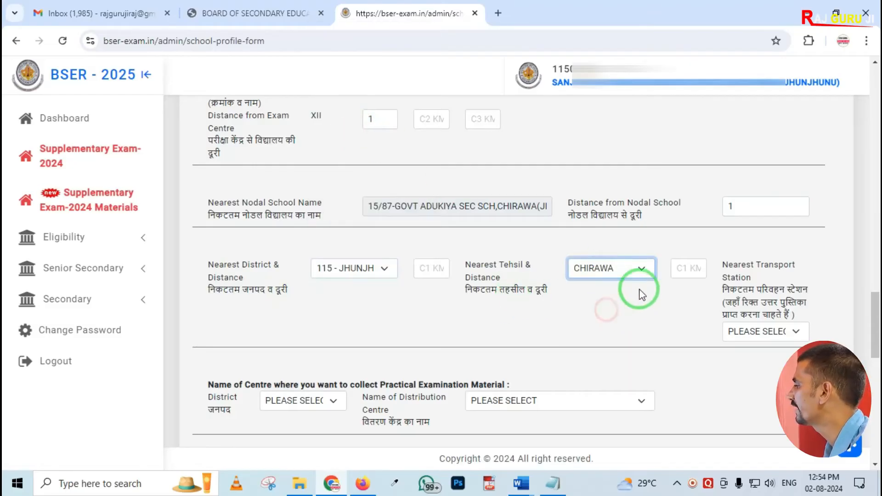
pyautogui.click(675, 269)
pyautogui.write('1')
# - Set the practical examination material collection district to 115 - JHUNJHUNU and the distribution centre to 510 - GOVT SR SEC,SCH,BUNDI
pyautogui.scroll(-2, 321, 268)
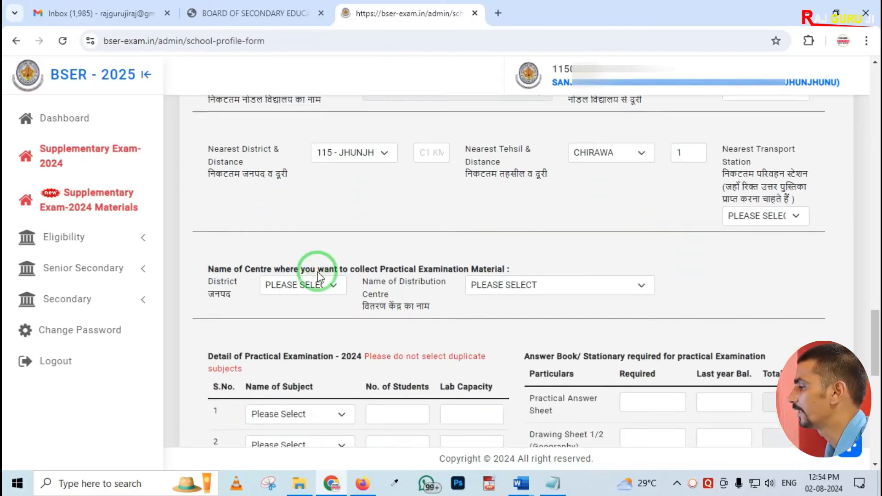
pyautogui.moveTo(181, 230)
pyautogui.mouseDown()
pyautogui.moveTo(348, 281)
pyautogui.moveTo(560, 304)
pyautogui.mouseUp()
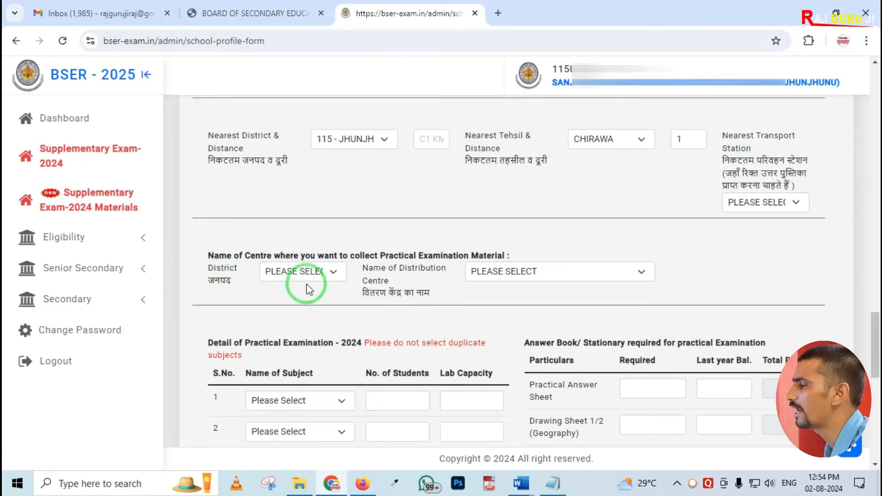
pyautogui.click(307, 271)
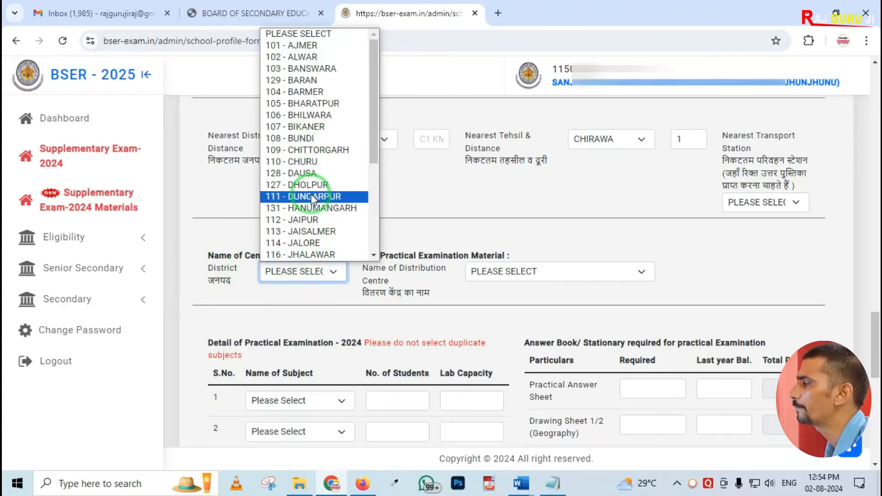
pyautogui.scroll(-2, 315, 242)
pyautogui.scroll(-2, 315, 242)
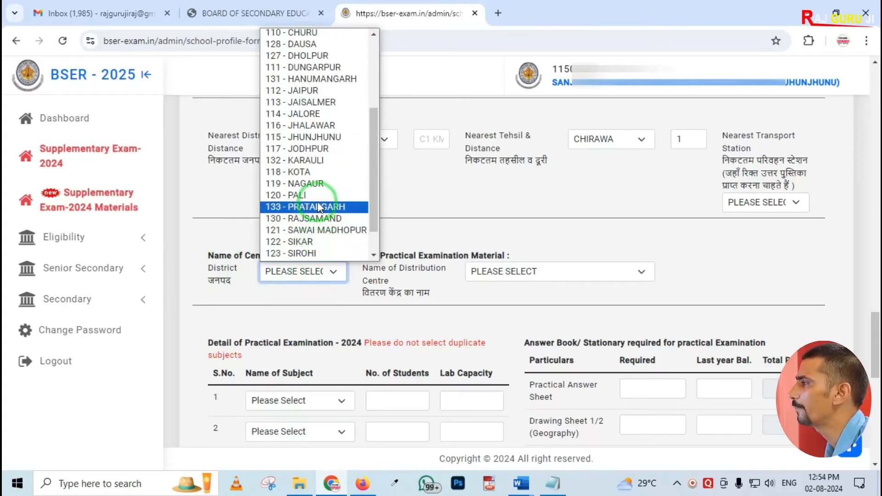
pyautogui.click(317, 144)
pyautogui.click(508, 272)
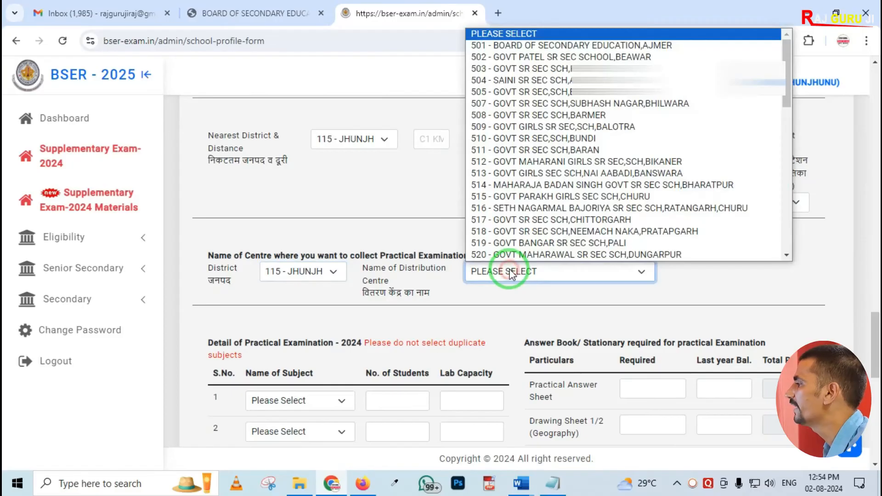
pyautogui.click(517, 138)
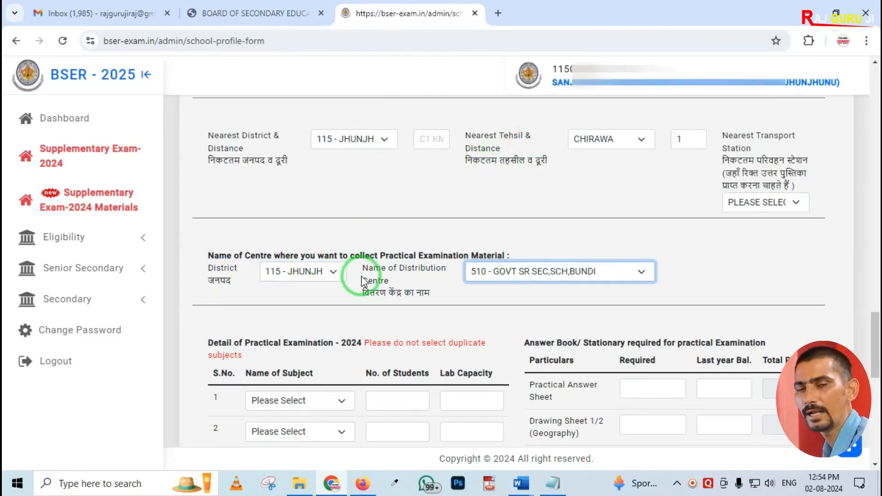
# - Choose 041 - CHEMISTRY as the first subject in the practical examination details
pyautogui.scroll(-3, 335, 280)
pyautogui.scroll(-2, 309, 281)
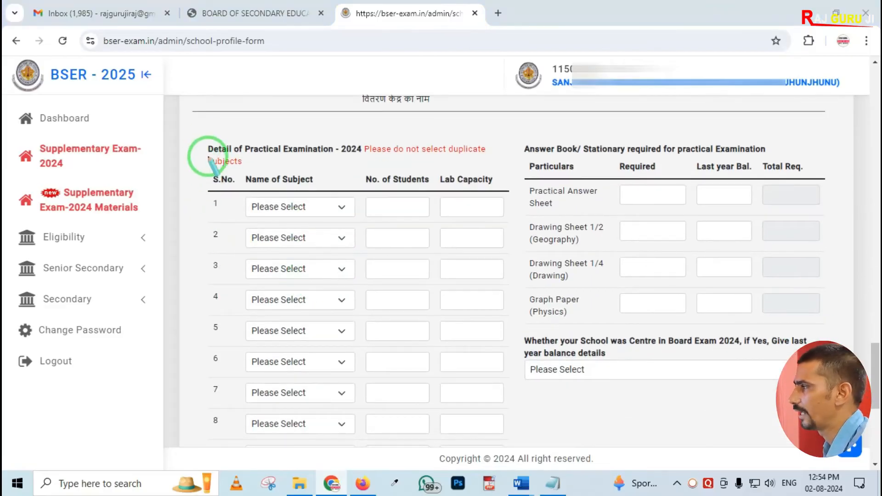
pyautogui.moveTo(195, 125)
pyautogui.mouseDown()
pyautogui.moveTo(272, 279)
pyautogui.moveTo(547, 429)
pyautogui.moveTo(738, 445)
pyautogui.mouseUp()
pyautogui.rightClick(323, 313)
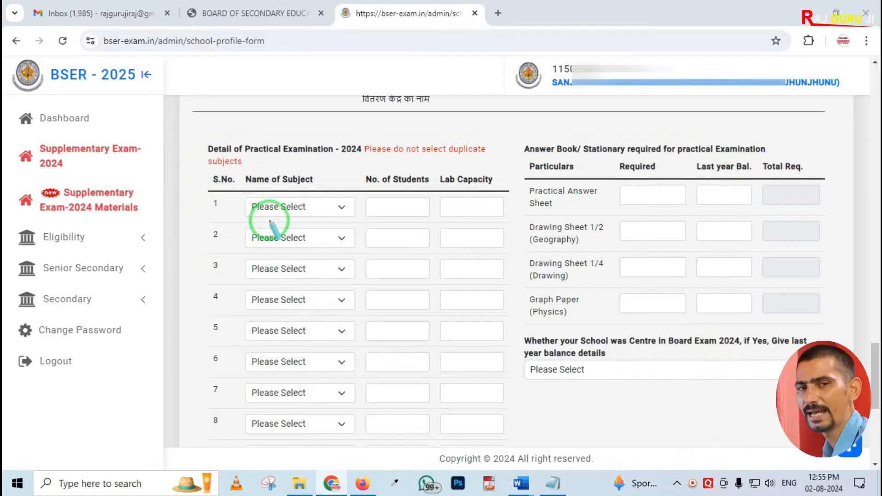
pyautogui.moveTo(194, 127)
pyautogui.mouseDown()
pyautogui.moveTo(406, 354)
pyautogui.moveTo(709, 422)
pyautogui.moveTo(784, 448)
pyautogui.mouseUp()
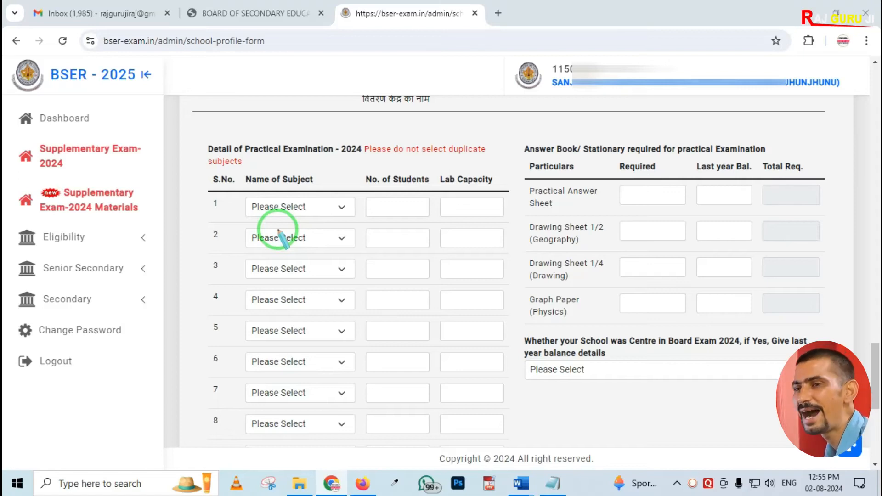
pyautogui.click(291, 208)
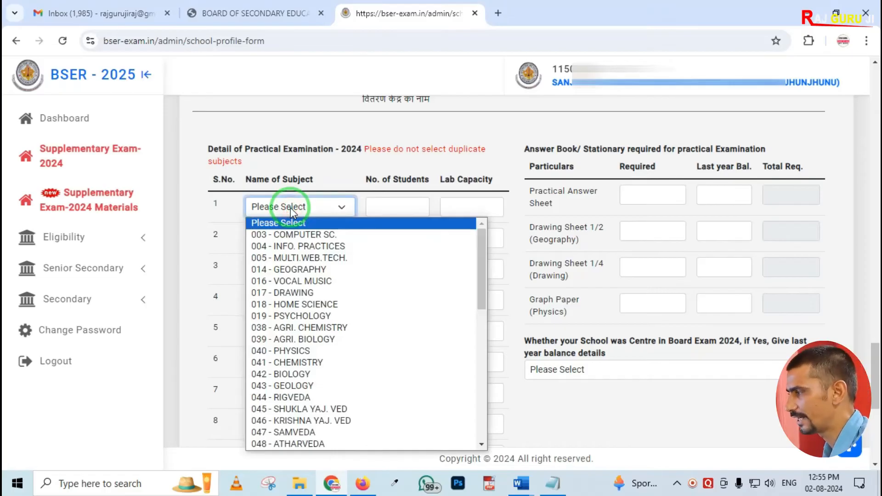
pyautogui.click(303, 365)
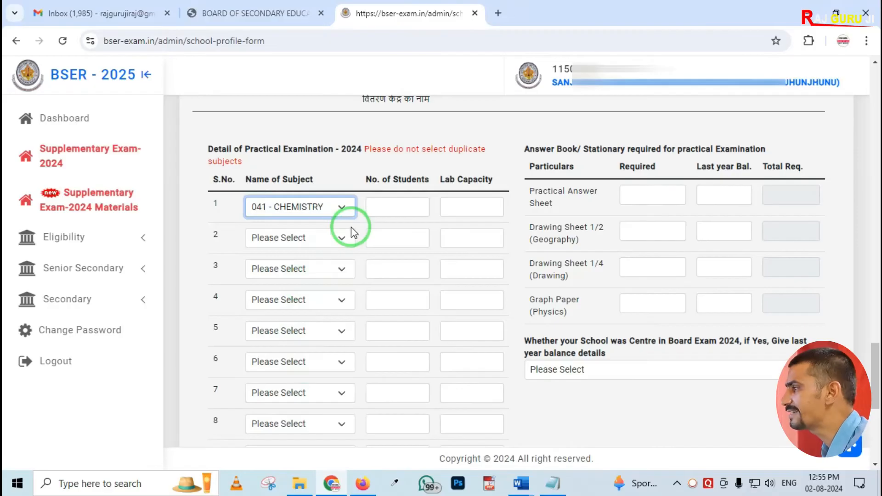
# - Set the Chemistry practical's number of students to 55 and its lab capacity to 20
pyautogui.moveTo(363, 175); pyautogui.dragTo(386, 211)
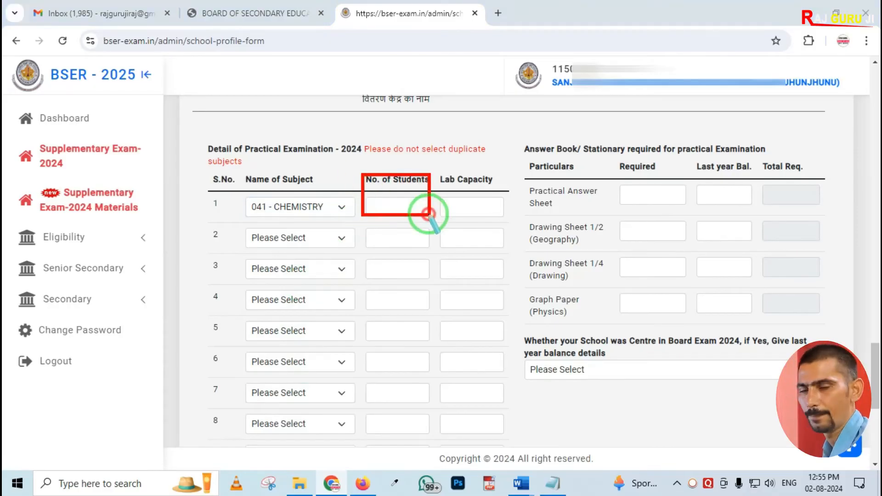
pyautogui.press('Escape')
pyautogui.click(403, 202)
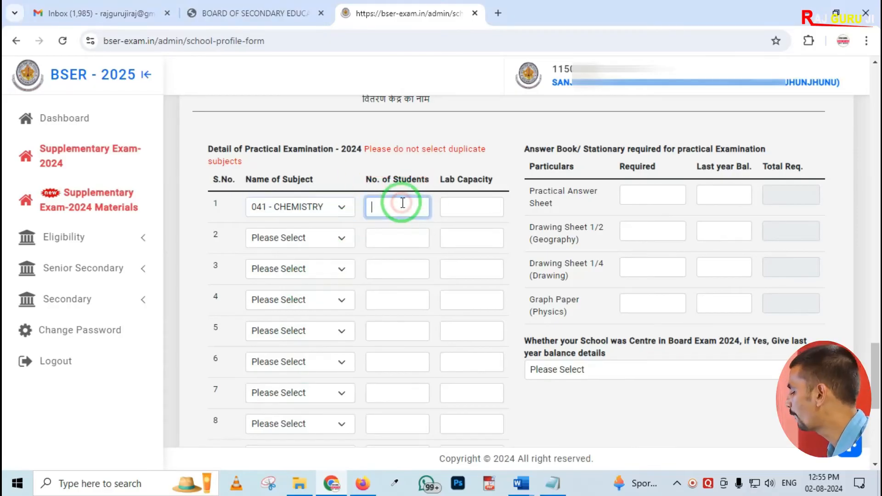
pyautogui.write('55')
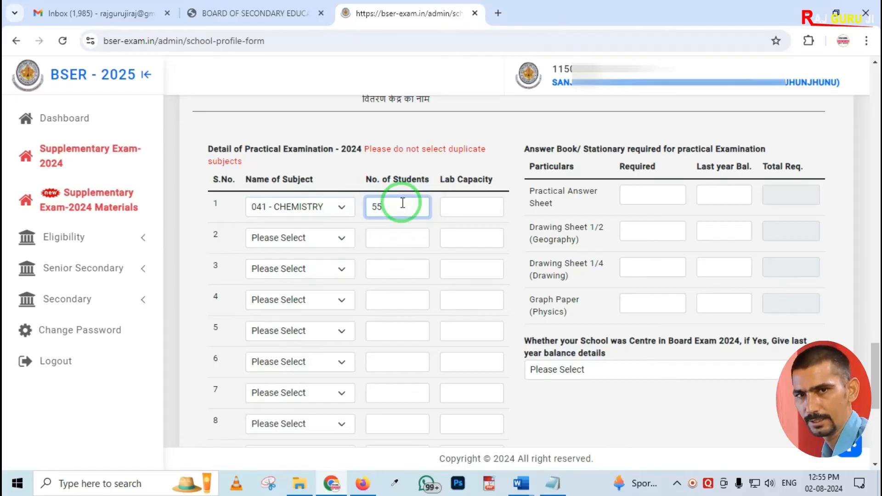
pyautogui.hotkey('ctrl', 'shift', 'd')
pyautogui.moveTo(426, 192)
pyautogui.mouseDown()
pyautogui.moveTo(448, 186)
pyautogui.moveTo(488, 211)
pyautogui.mouseUp()
pyautogui.hotkey('ctrl', 'shift', 'd')
pyautogui.click(456, 207)
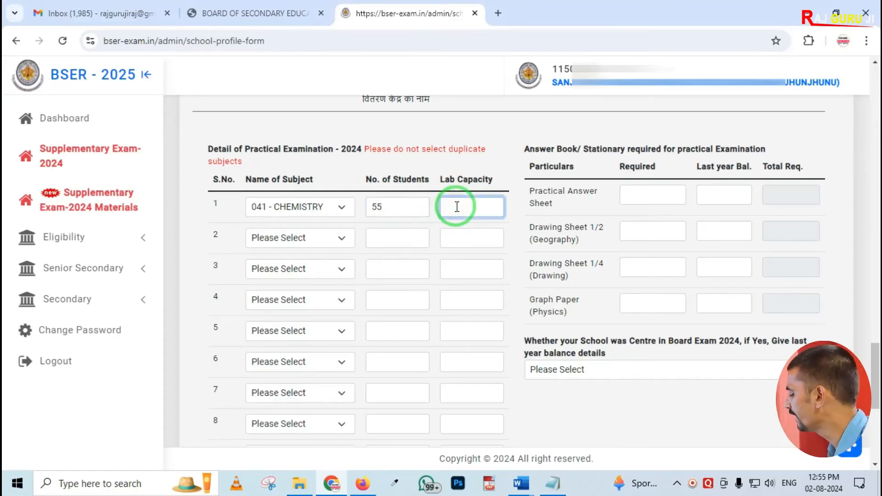
pyautogui.write('20')
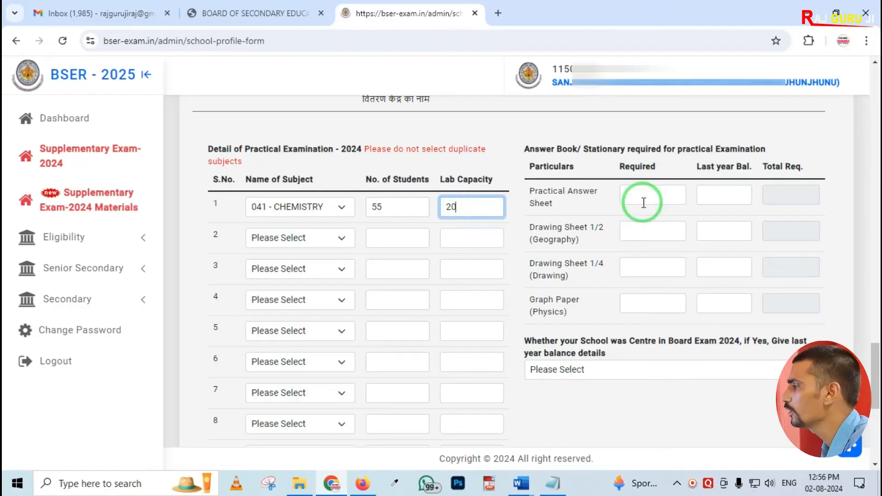
# - Choose 040 - PHYSICS as the second practical subject and 017 - DRAWING as the third with 48 students and lab capacity 20
pyautogui.click(298, 238)
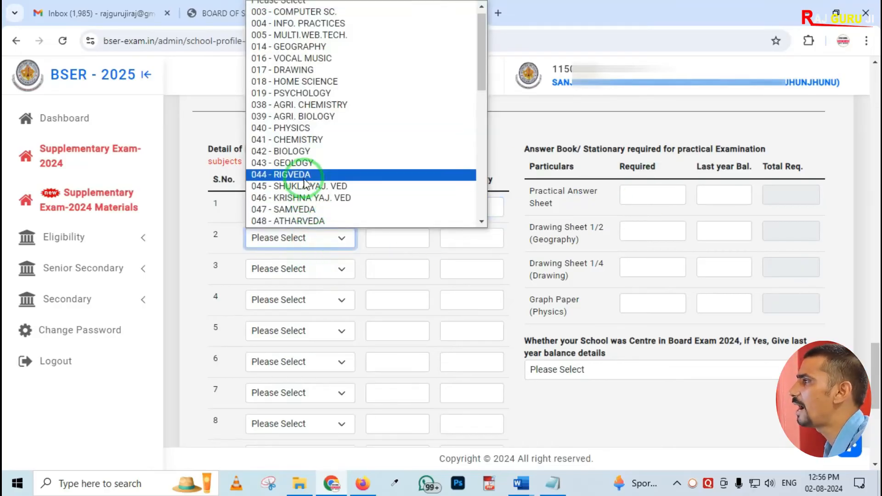
pyautogui.click(294, 127)
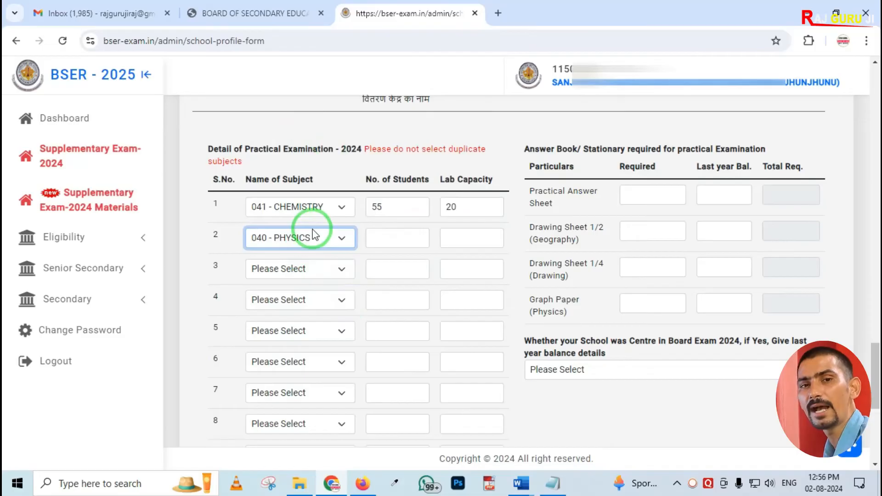
pyautogui.click(326, 268)
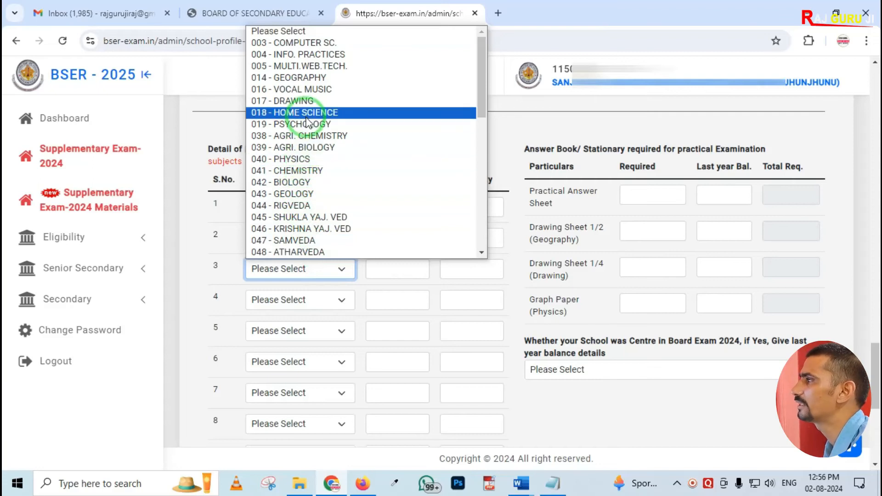
pyautogui.click(305, 102)
pyautogui.scroll(-1, 386, 250)
pyautogui.click(397, 202)
pyautogui.write('48')
pyautogui.click(447, 212)
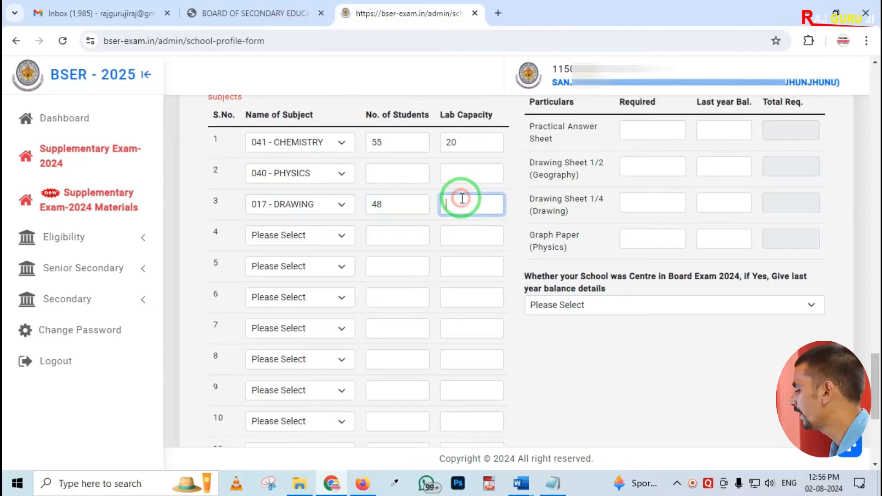
pyautogui.write('20')
# - Examine the remaining practical subject rows and the answer book and stationery requirements for the practical examination
pyautogui.scroll(-2, 474, 260)
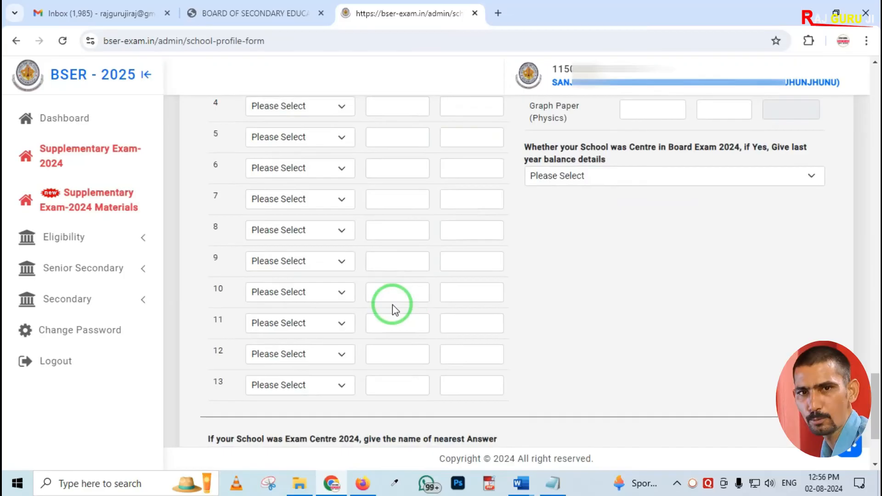
pyautogui.scroll(-1, 396, 300)
pyautogui.scroll(2, 396, 300)
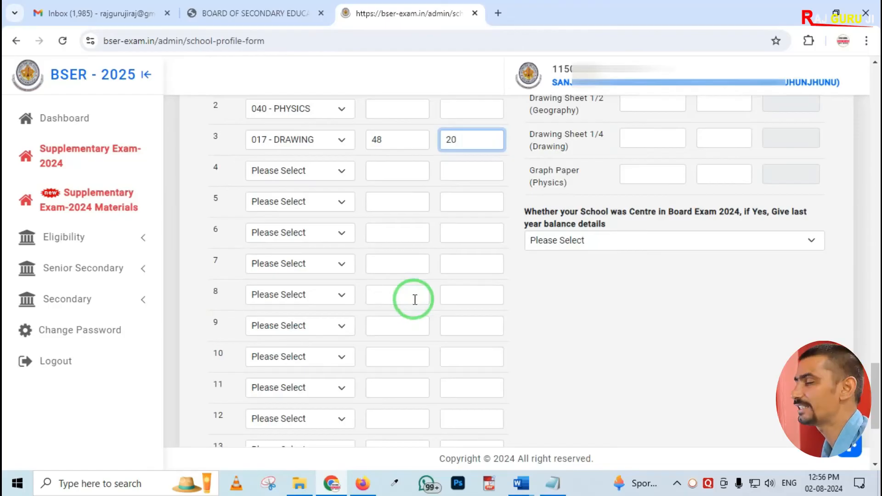
pyautogui.scroll(2, 519, 310)
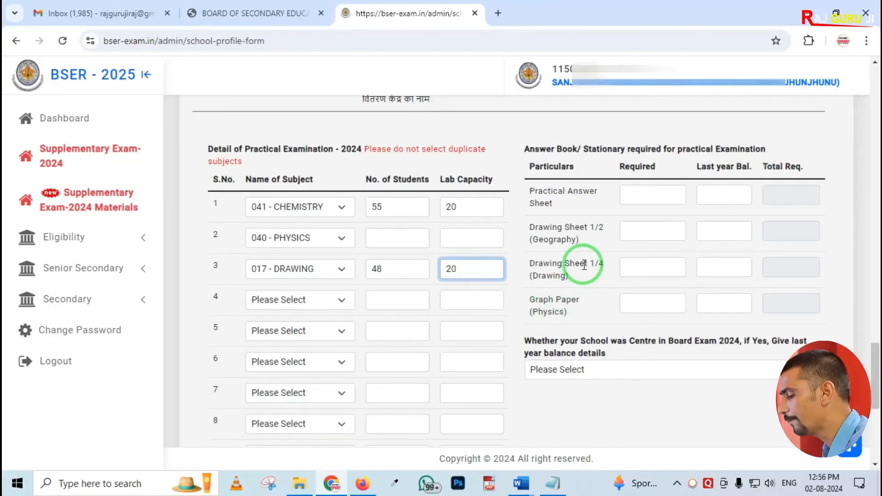
pyautogui.moveTo(521, 124)
pyautogui.mouseDown()
pyautogui.moveTo(581, 321)
pyautogui.moveTo(701, 389)
pyautogui.moveTo(851, 408)
pyautogui.mouseUp()
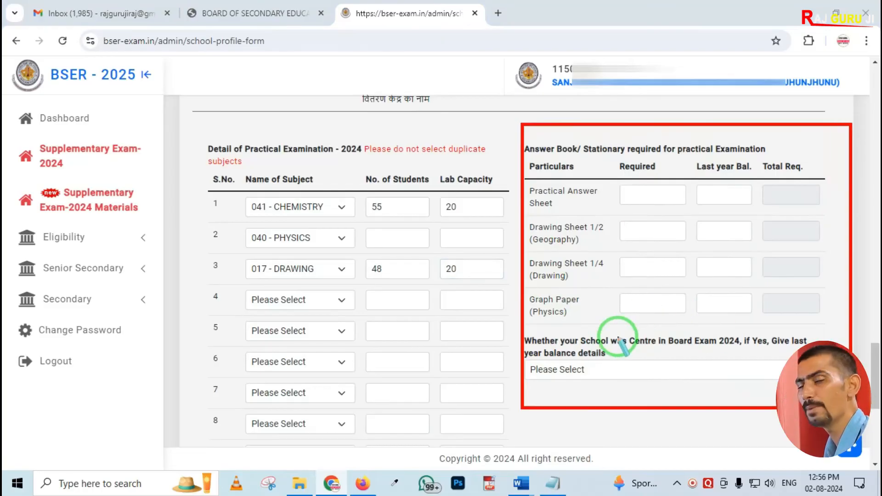
pyautogui.press('Escape')
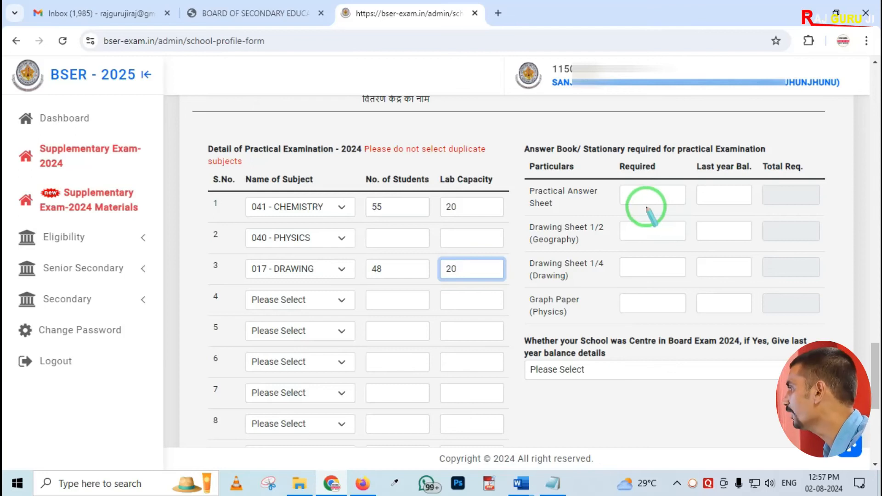
pyautogui.moveTo(609, 154)
pyautogui.mouseDown()
pyautogui.moveTo(663, 192)
pyautogui.moveTo(689, 302)
pyautogui.mouseUp()
pyautogui.hotkey('ctrl', 'z')
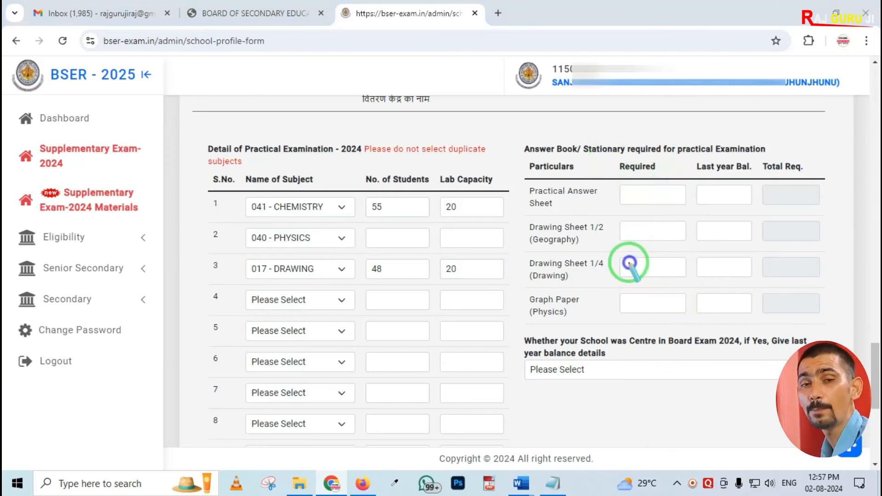
# - Set the required practical answer sheets to 113 and their last year balance to 10
pyautogui.press('Escape')
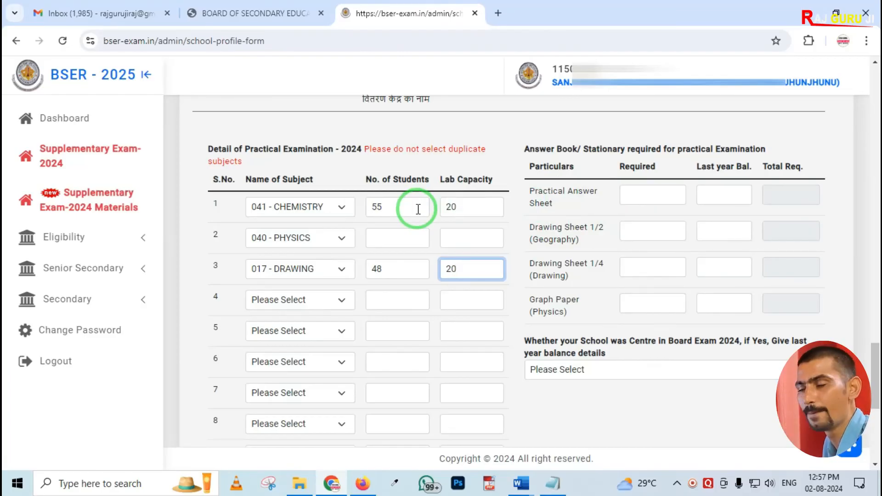
pyautogui.click(540, 205)
pyautogui.click(631, 196)
pyautogui.write('113')
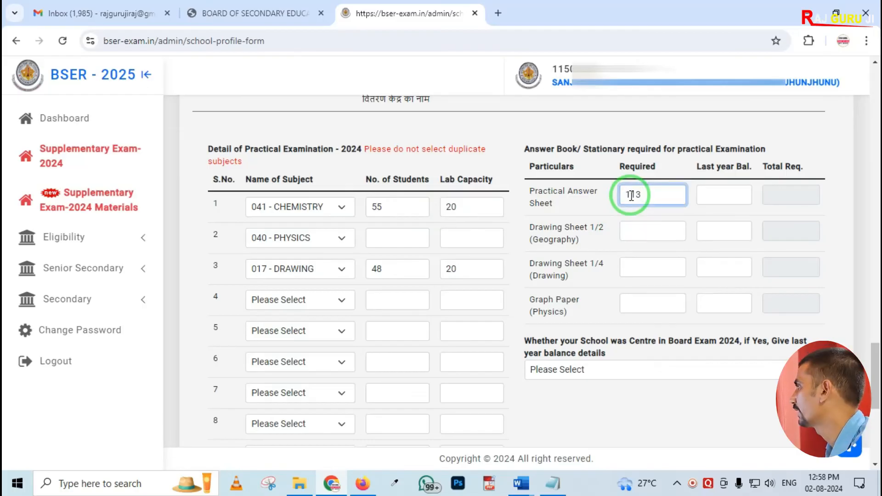
pyautogui.moveTo(689, 153)
pyautogui.mouseDown()
pyautogui.moveTo(694, 180)
pyautogui.moveTo(750, 181)
pyautogui.mouseUp()
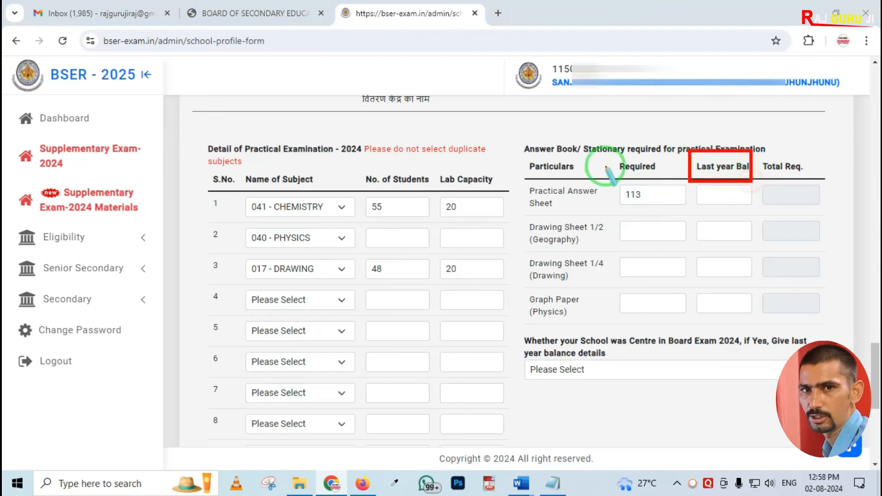
pyautogui.press('Escape')
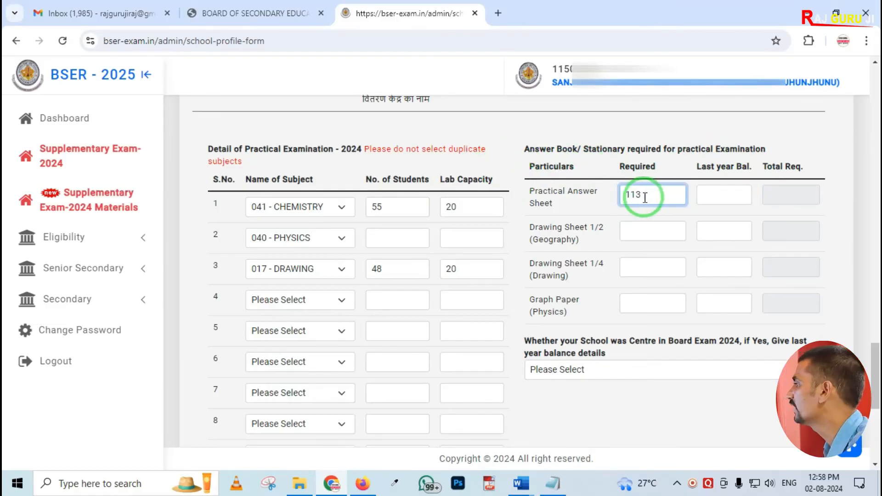
pyautogui.click(707, 196)
pyautogui.write('10')
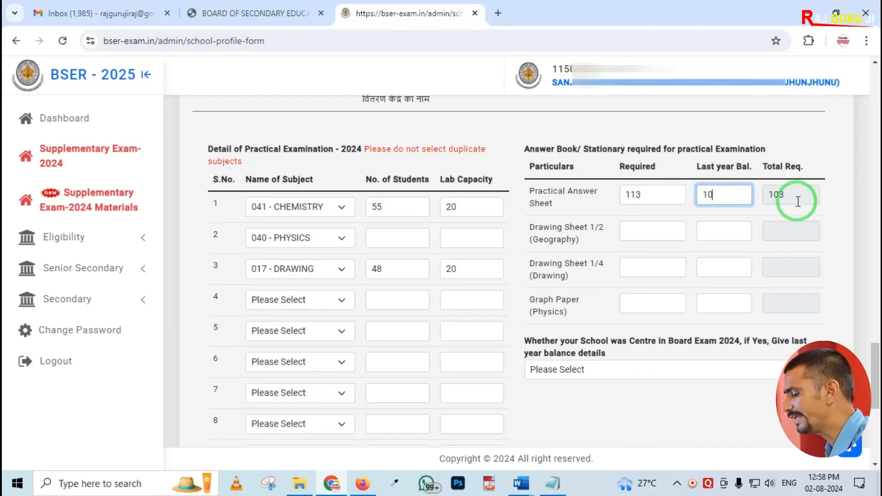
# - Examine the answer sheet total and the Geography, Drawing and Physics rows of the practical stationery requirements
pyautogui.moveTo(756, 173); pyautogui.dragTo(807, 209)
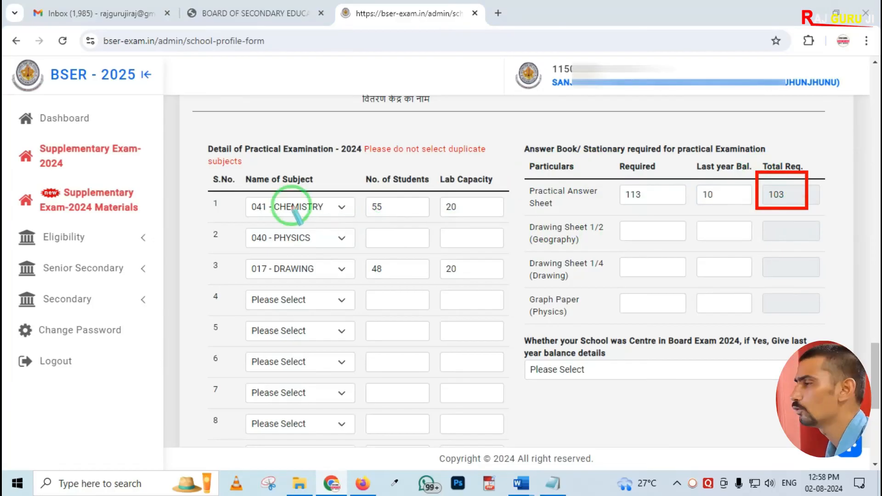
pyautogui.hotkey('ctrl', 'z')
pyautogui.press('Escape')
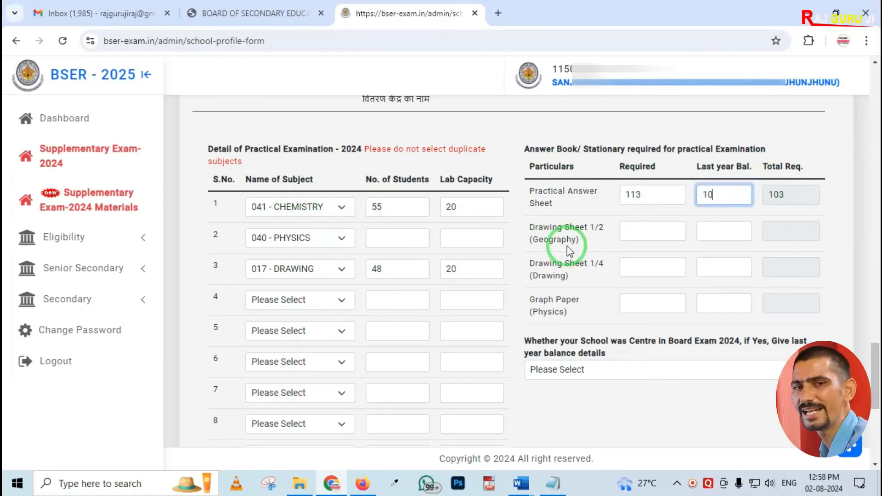
pyautogui.hotkey('ctrl', 'alt', 'g')
pyautogui.moveTo(516, 208)
pyautogui.mouseDown()
pyautogui.moveTo(520, 233)
pyautogui.moveTo(607, 258)
pyautogui.mouseUp()
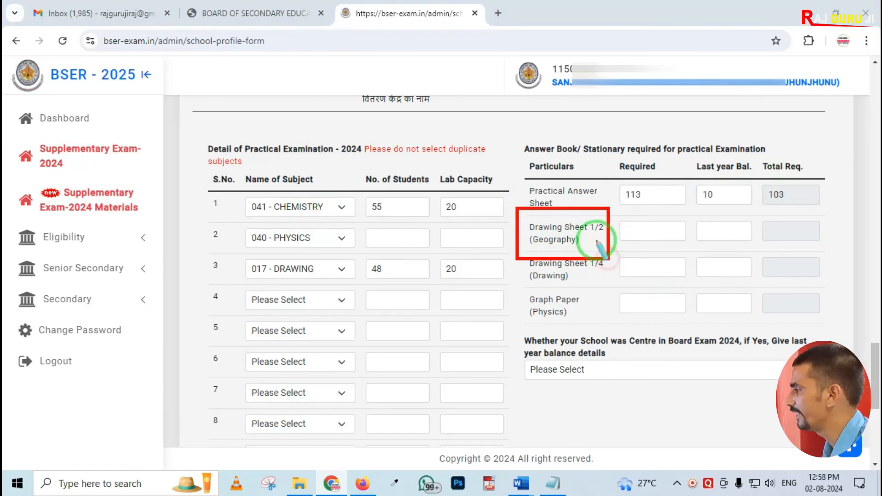
pyautogui.moveTo(608, 211); pyautogui.dragTo(689, 249)
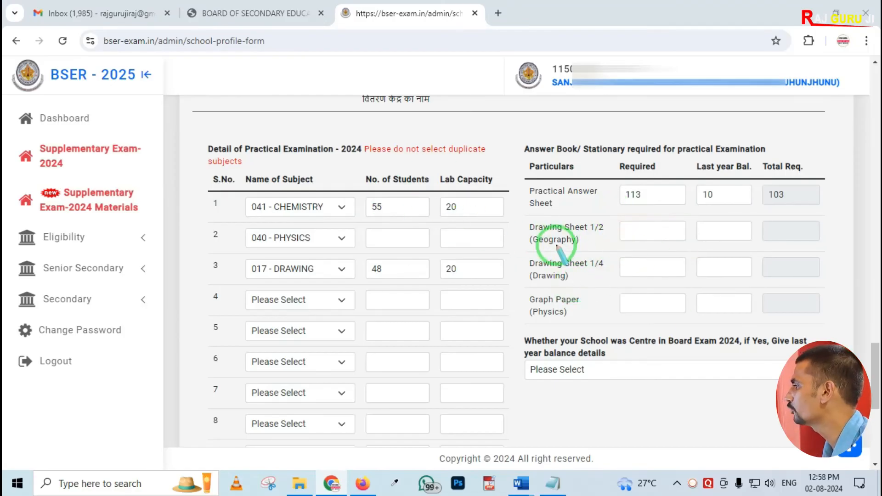
pyautogui.moveTo(507, 239)
pyautogui.mouseDown()
pyautogui.moveTo(523, 276)
pyautogui.moveTo(615, 297)
pyautogui.mouseUp()
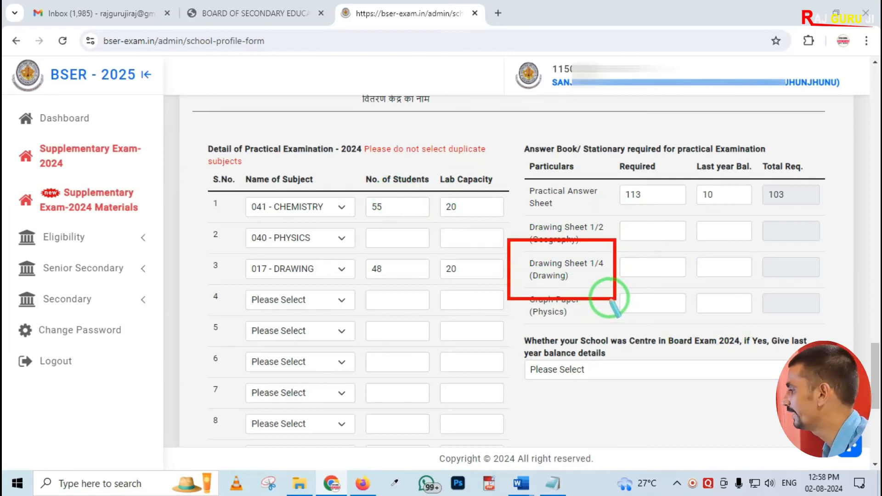
pyautogui.rightClick(608, 299)
pyautogui.moveTo(519, 283)
pyautogui.mouseDown()
pyautogui.moveTo(561, 331)
pyautogui.moveTo(596, 328)
pyautogui.moveTo(592, 321)
pyautogui.mouseUp()
pyautogui.rightClick(590, 317)
pyautogui.moveTo(519, 177)
pyautogui.mouseDown()
pyautogui.moveTo(583, 312)
pyautogui.moveTo(613, 332)
pyautogui.mouseUp()
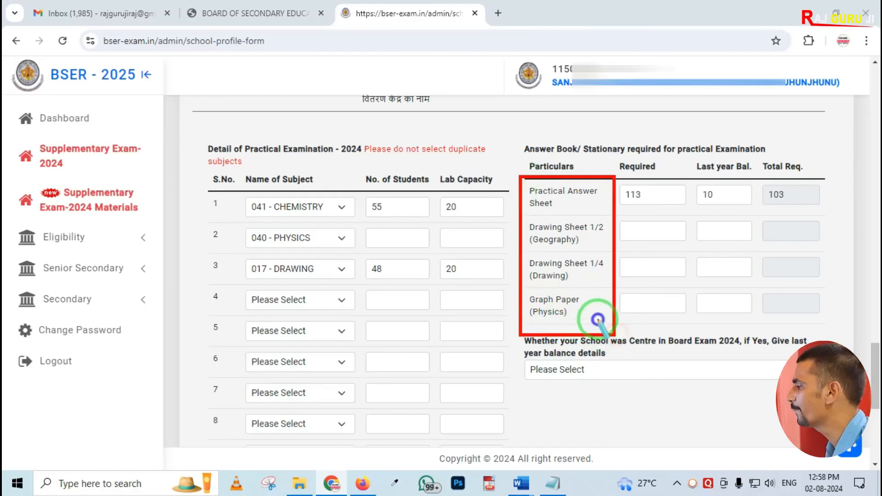
pyautogui.rightClick(596, 315)
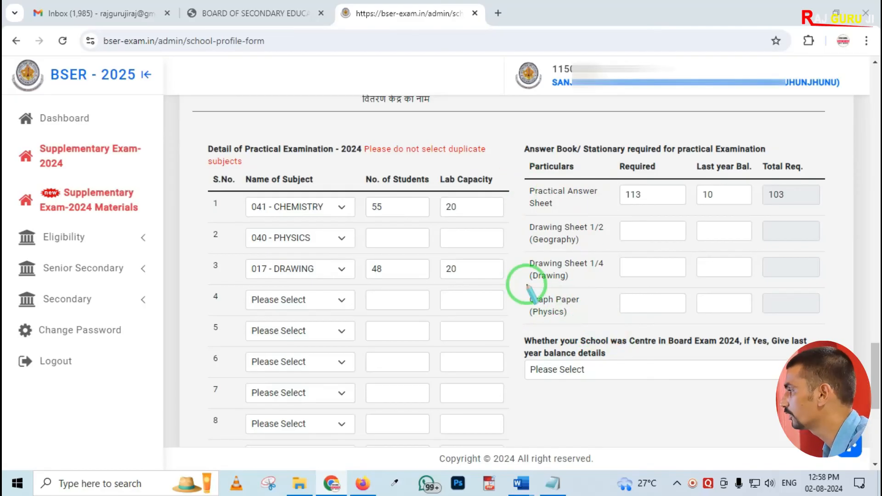
pyautogui.moveTo(609, 179)
pyautogui.mouseDown()
pyautogui.moveTo(677, 233)
pyautogui.moveTo(830, 225)
pyautogui.mouseUp()
pyautogui.rightClick(478, 209)
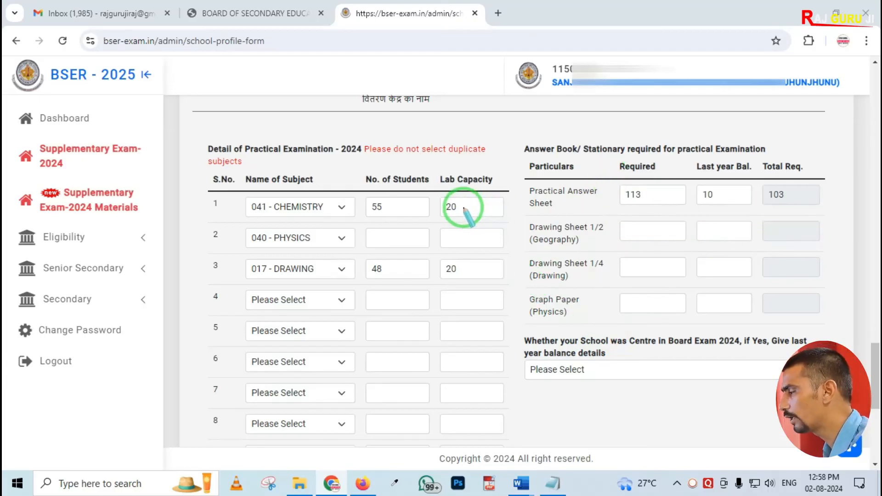
# - Answer NO to the Exam Centre 2024 answer book collection centre question and submit the school profile form
pyautogui.scroll(-7, 461, 211)
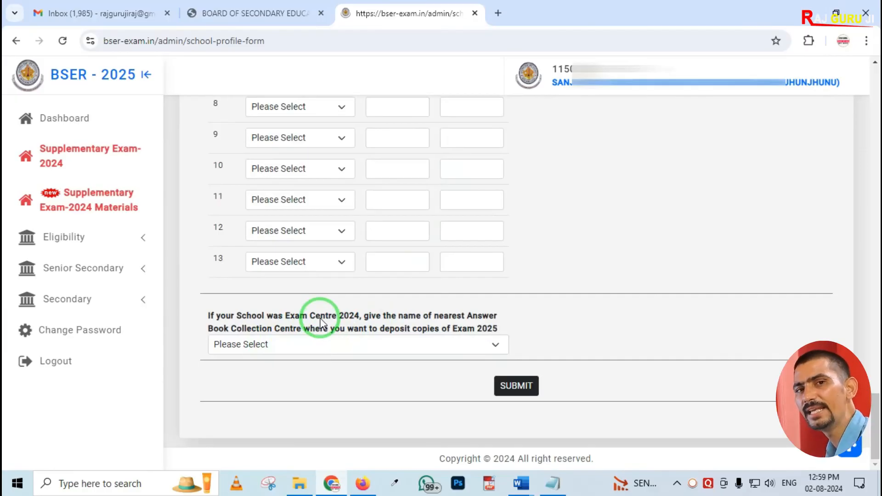
pyautogui.click(323, 343)
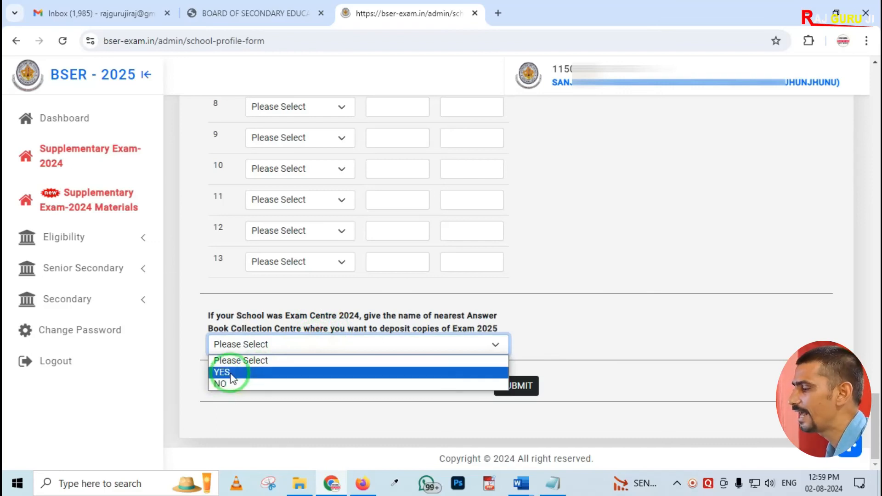
pyautogui.click(230, 384)
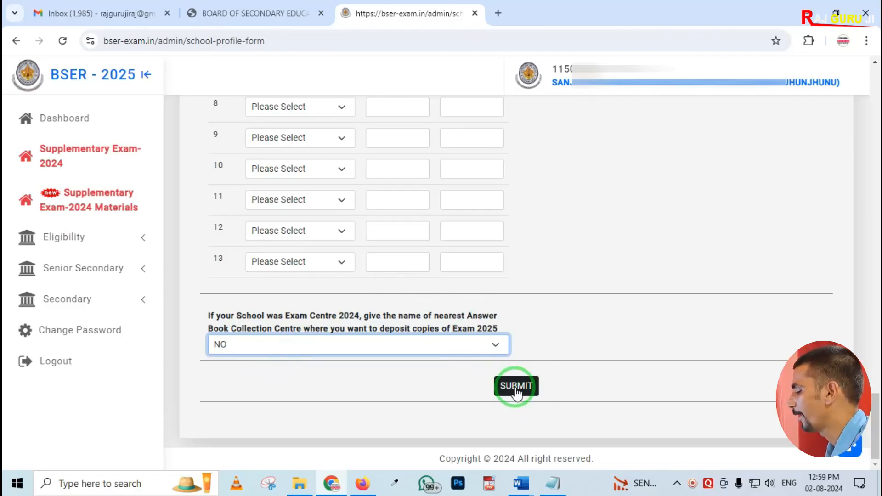
pyautogui.click(515, 387)
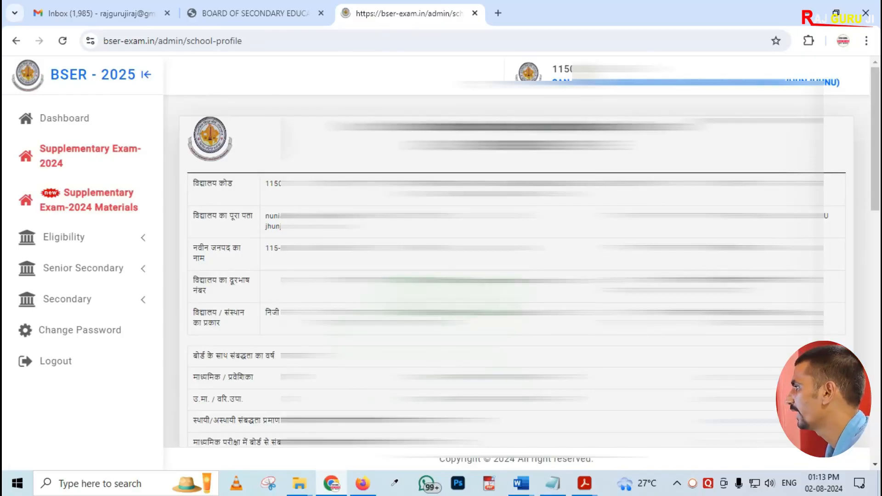
# - Review the submitted school profile through to its end and return to the school dashboard
pyautogui.scroll(-15, 514, 271)
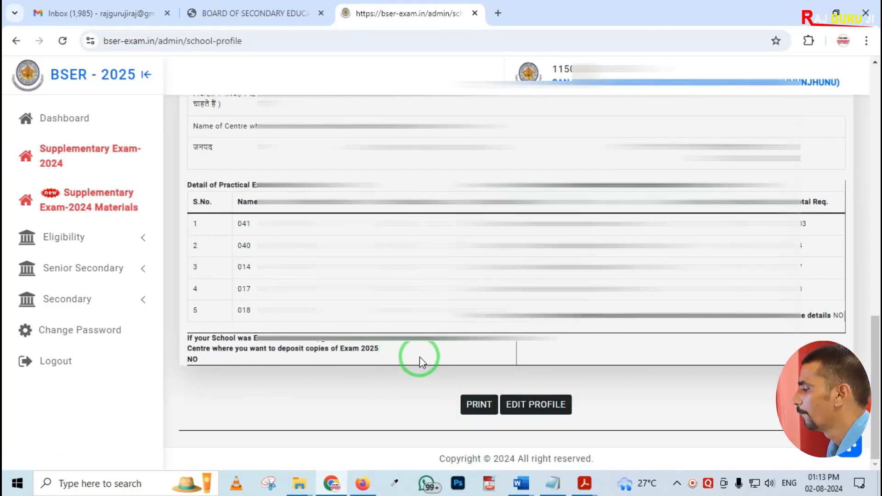
pyautogui.click(70, 121)
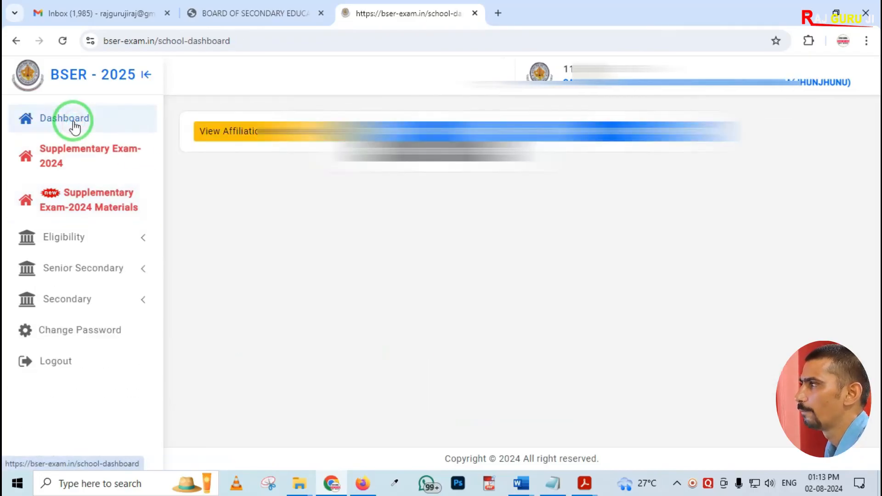